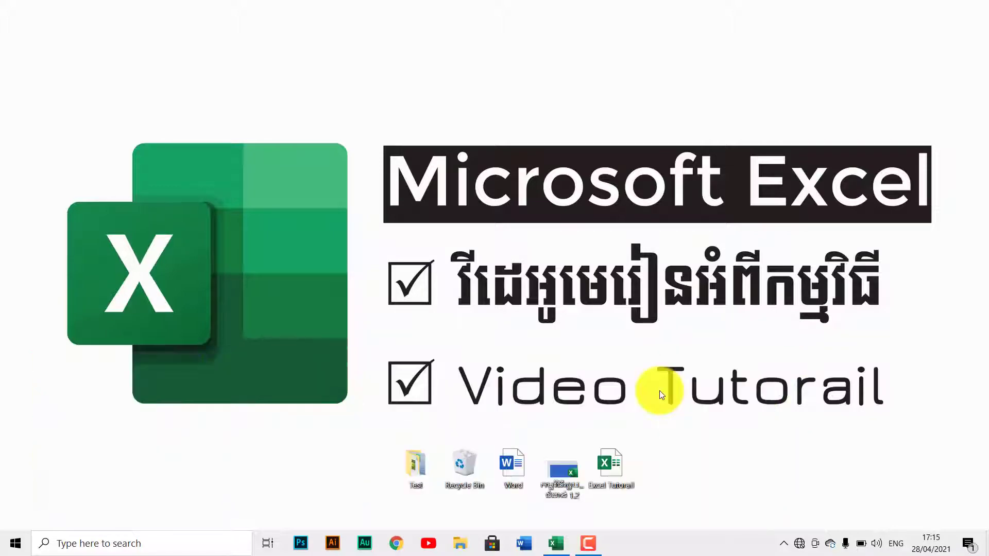
Switch to the score-table workbook in Excel and delete row 8, the student numbered 3, from Sheet1 (2).
{"action": "left_click", "coordinate": [556, 543]}
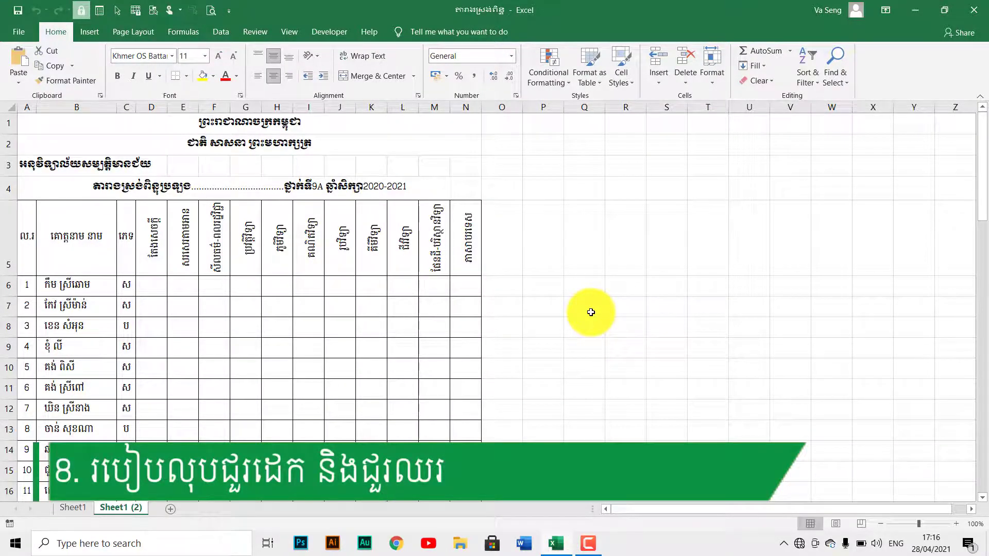
{"action": "left_click", "coordinate": [5, 329]}
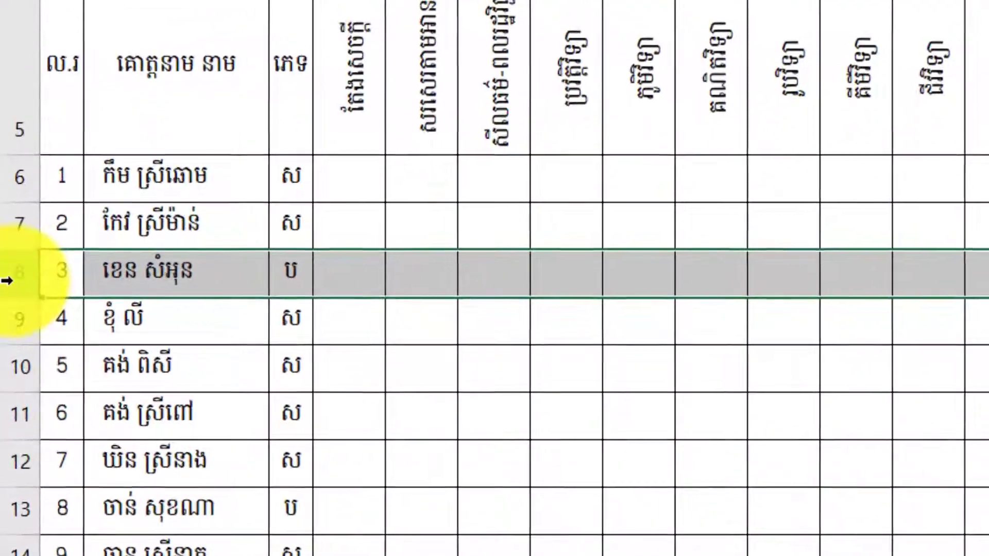
{"action": "right_click", "coordinate": [13, 279]}
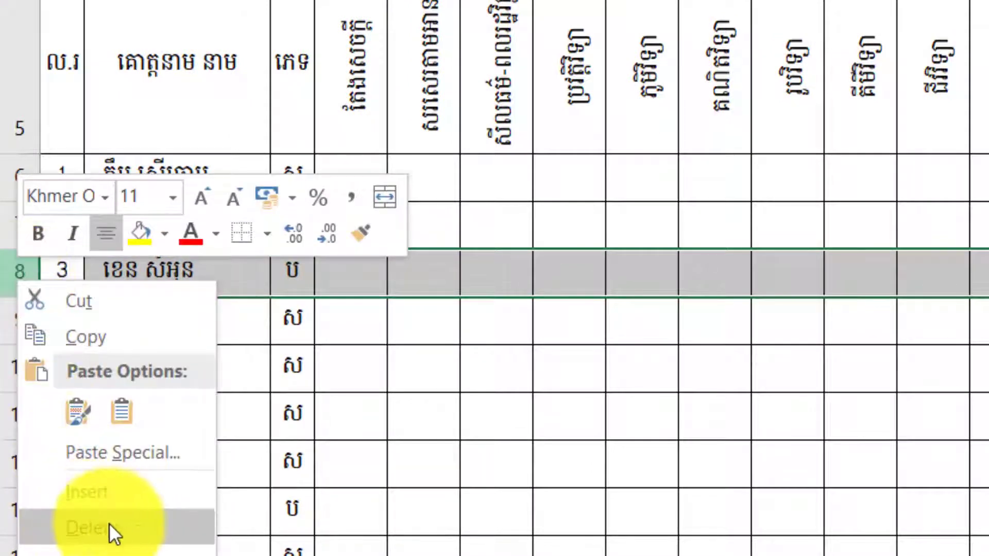
{"action": "left_click", "coordinate": [125, 526]}
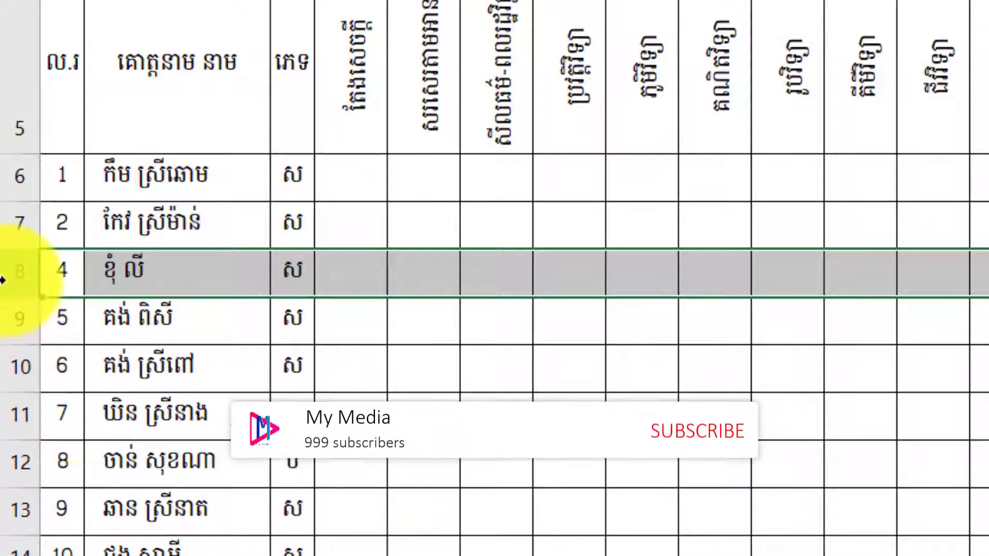
Delete rows 8 to 12, holding students numbered 4 to 8, in one go.
{"action": "left_click_drag", "start_coordinate": [16, 272], "coordinate": [22, 395]}
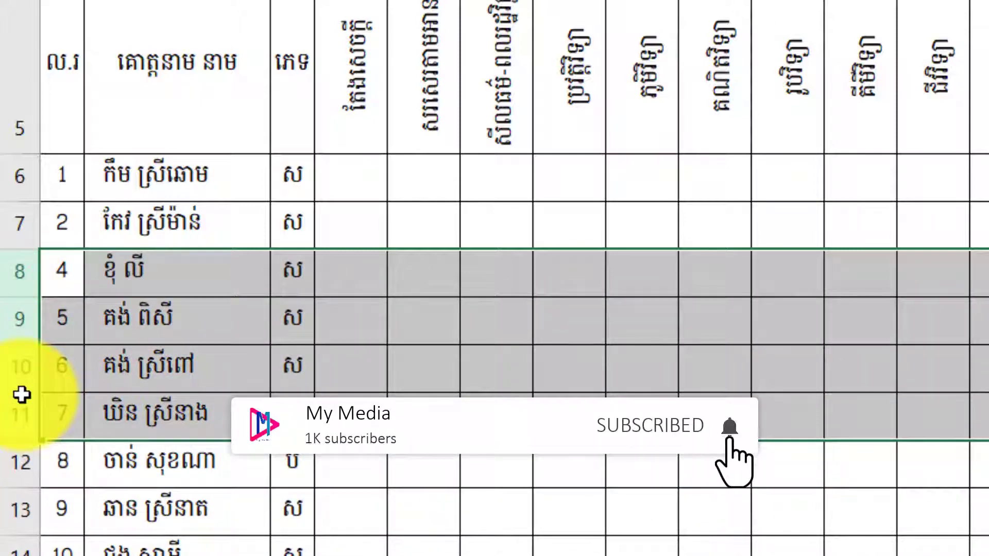
{"action": "left_click", "coordinate": [16, 270]}
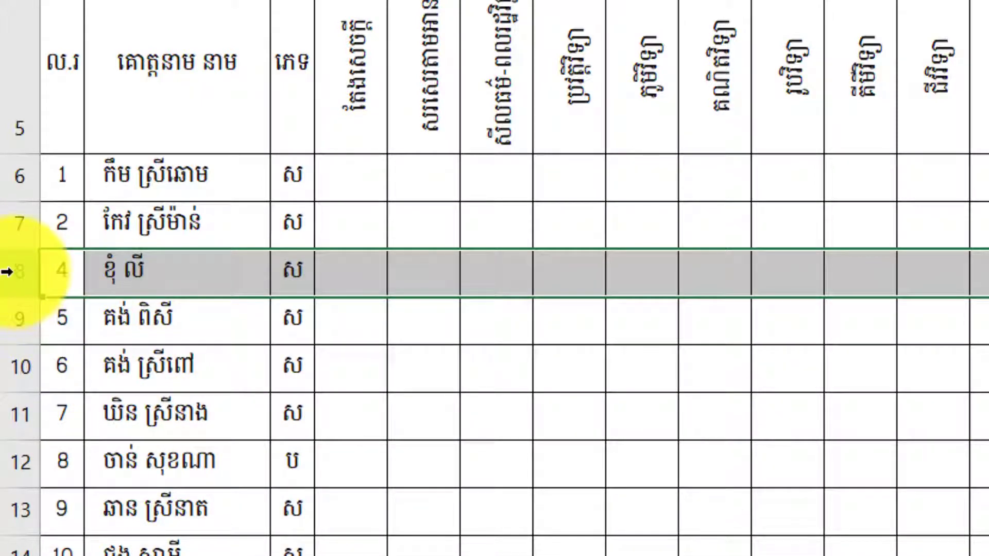
{"action": "left_click_drag", "start_coordinate": [10, 270], "coordinate": [20, 490]}
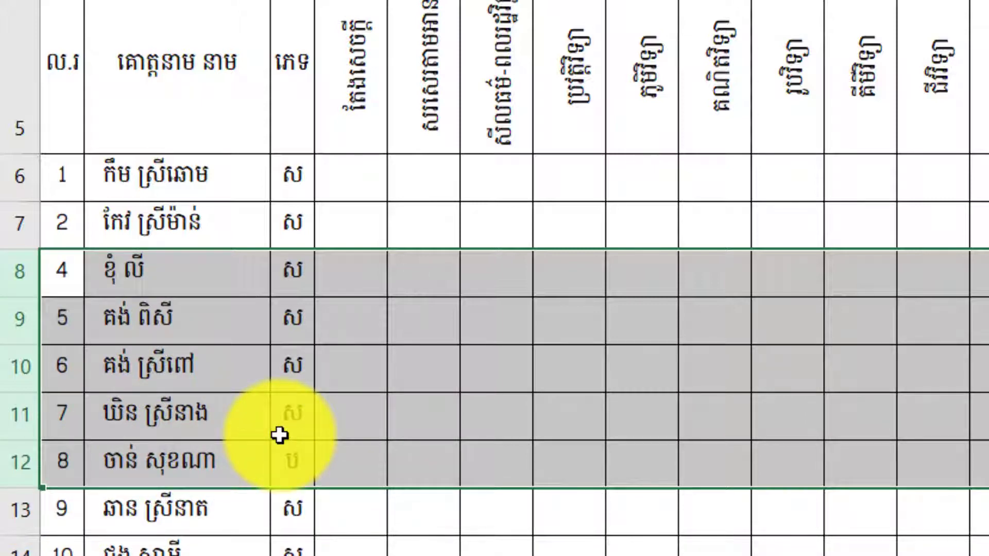
{"action": "right_click", "coordinate": [14, 373]}
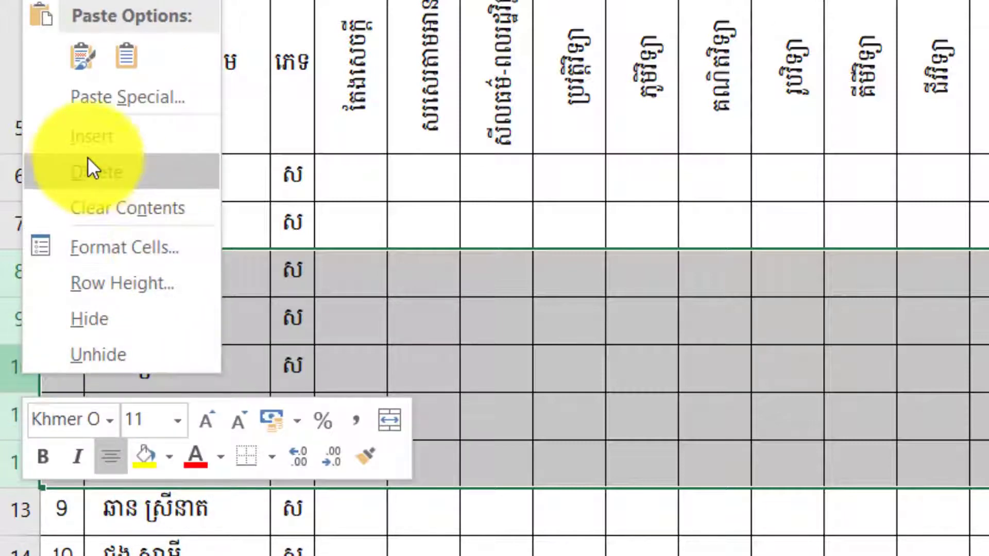
{"action": "left_click", "coordinate": [125, 172]}
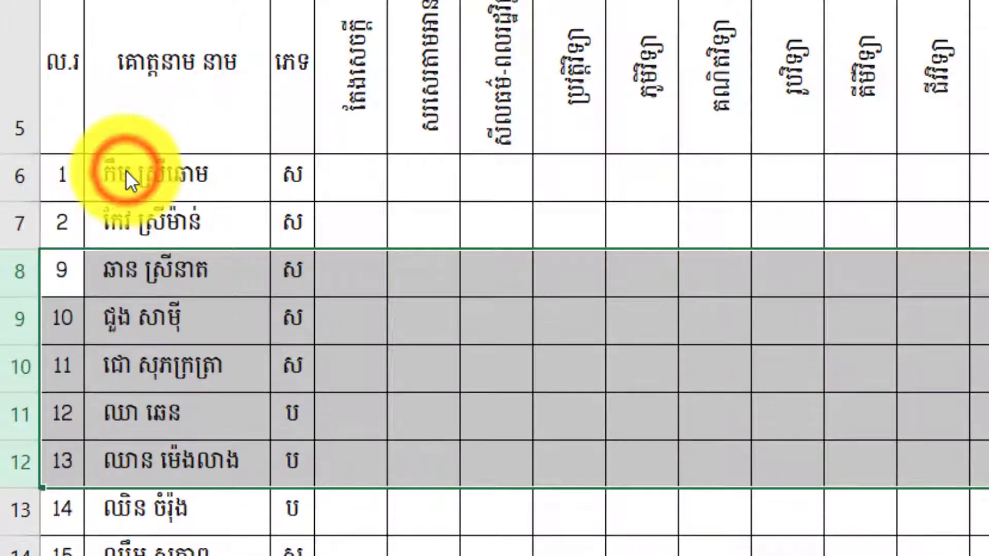
{"action": "left_click", "coordinate": [105, 350]}
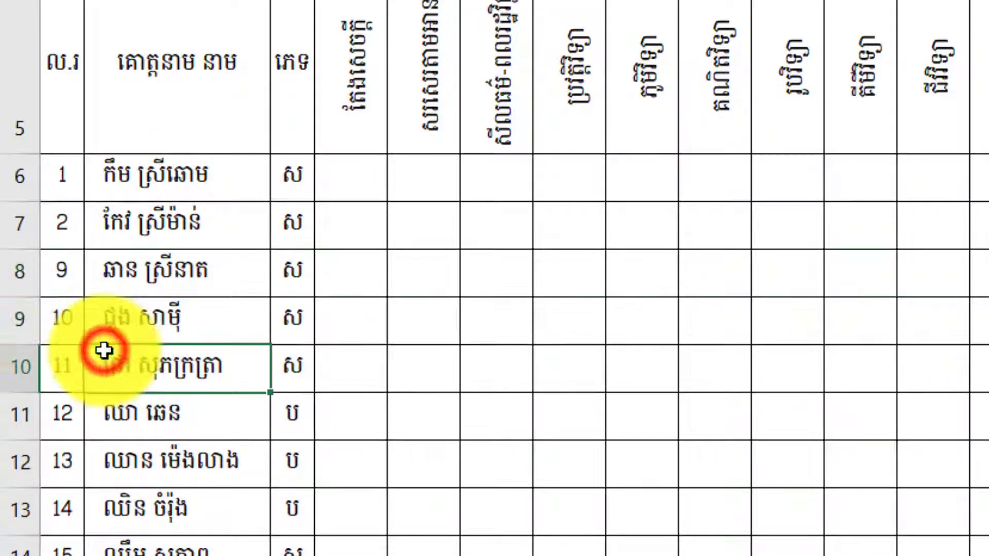
Delete sheet rows 9 to 11, which hold students numbered 10 to 12.
{"action": "left_click_drag", "start_coordinate": [20, 318], "coordinate": [24, 420]}
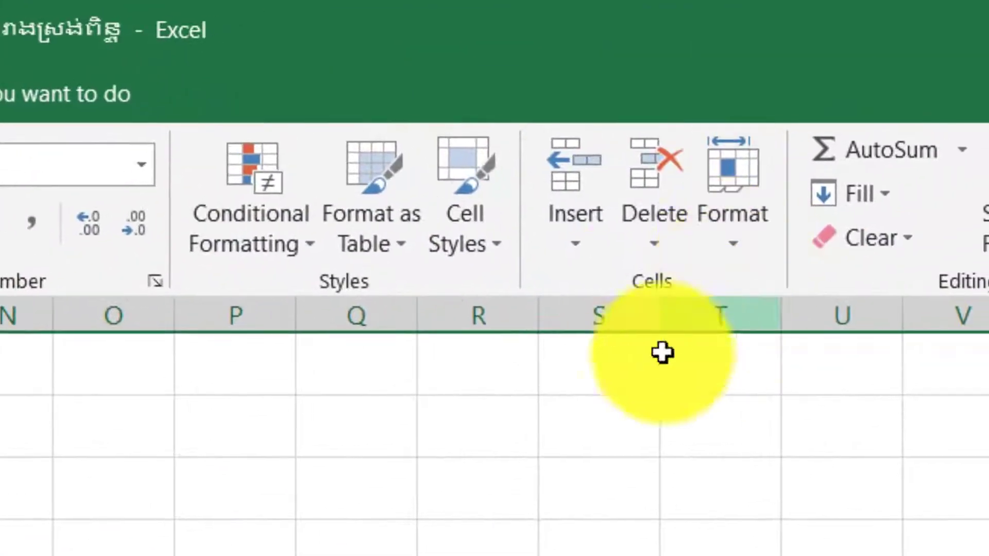
{"action": "left_click", "coordinate": [654, 249]}
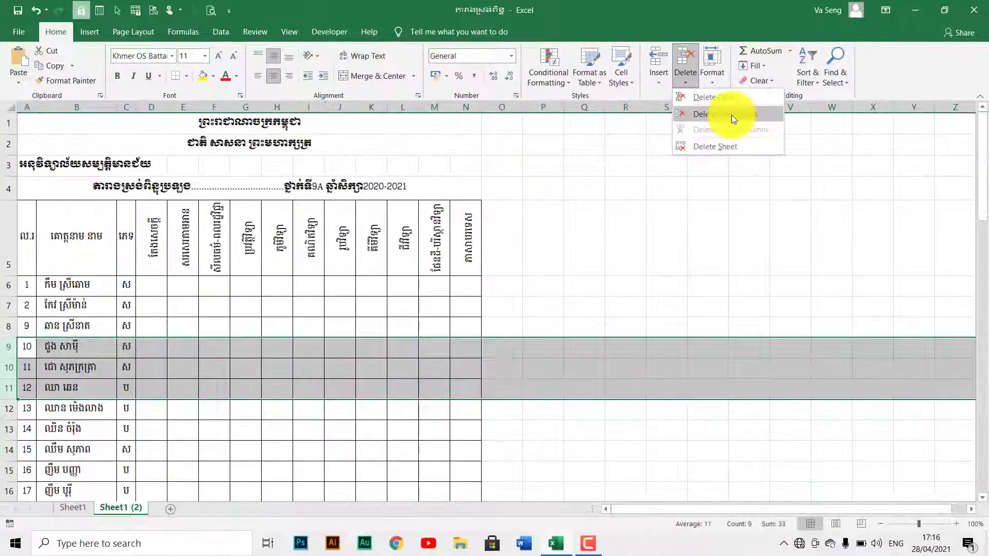
{"action": "left_click", "coordinate": [752, 320]}
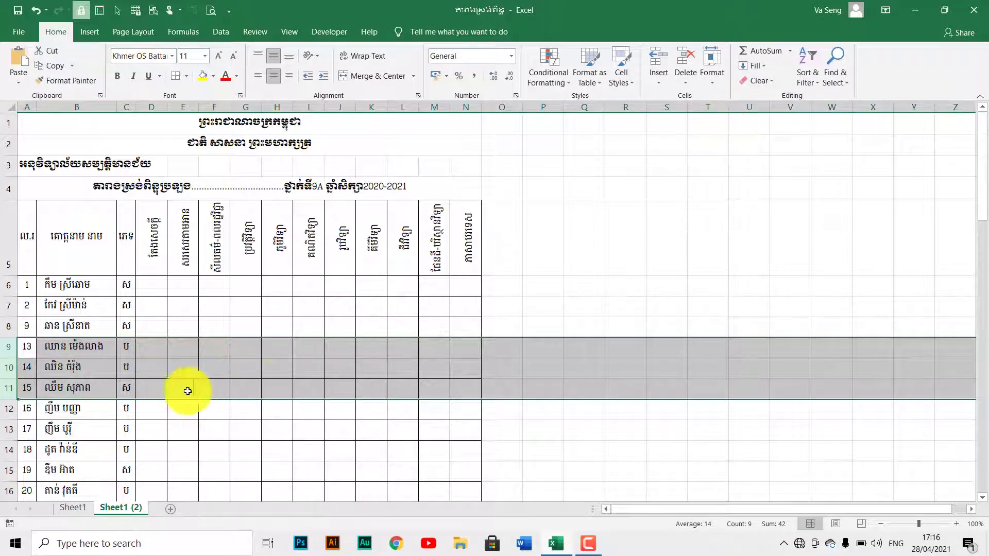
{"action": "left_click", "coordinate": [144, 403]}
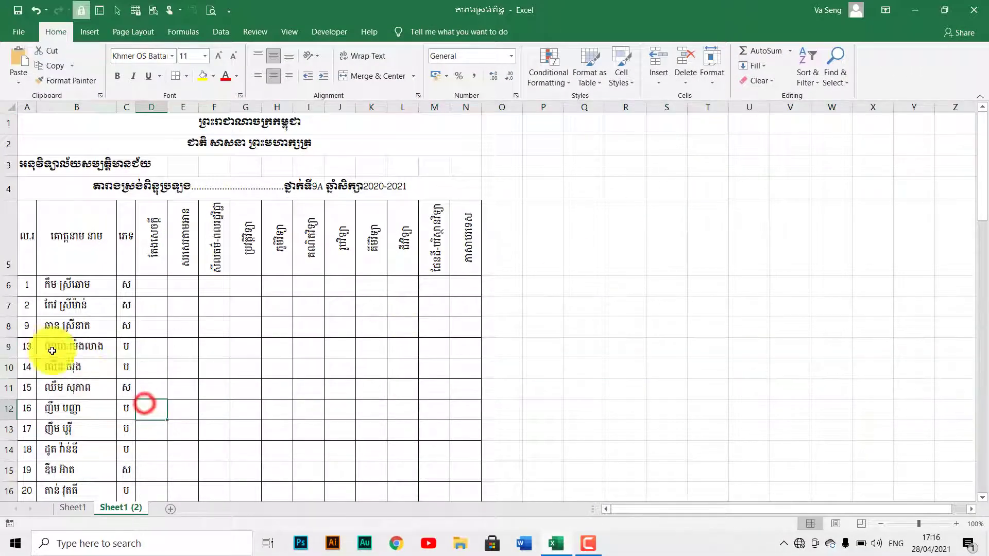
Delete sheet row 9, which holds the student numbered 13.
{"action": "left_click", "coordinate": [9, 348]}
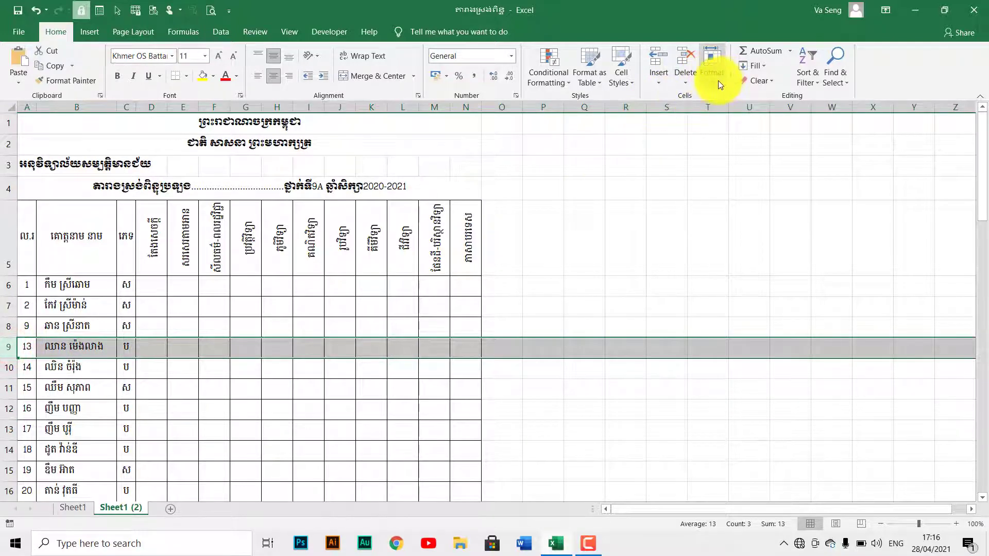
{"action": "left_click", "coordinate": [687, 78]}
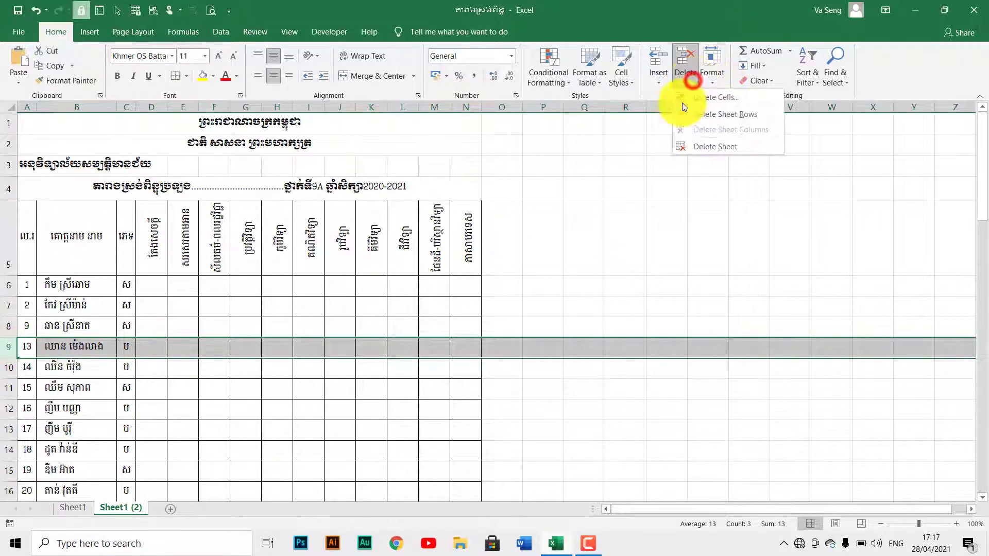
{"action": "left_click", "coordinate": [715, 115]}
{"action": "left_click", "coordinate": [229, 297]}
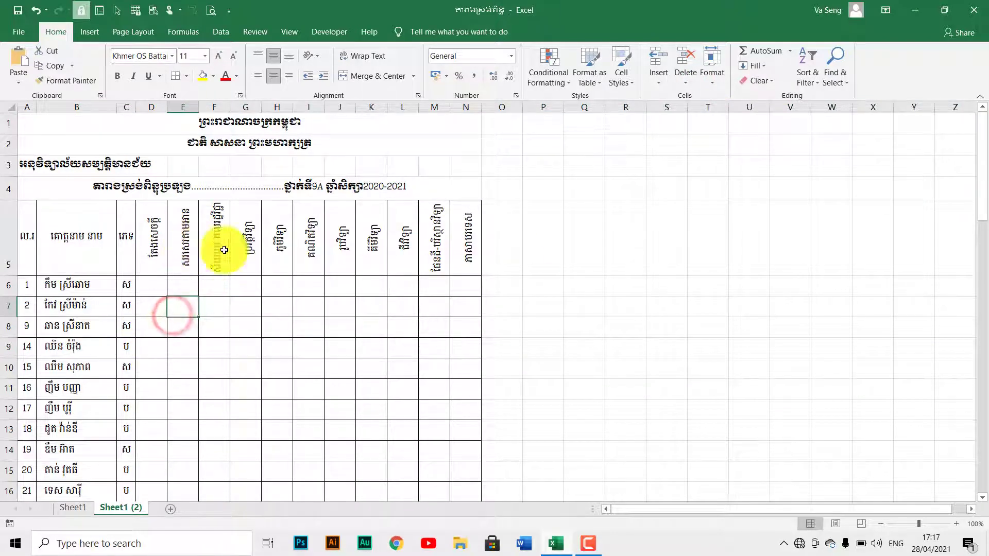
Delete column E, the second subject column of the score table.
{"action": "left_click", "coordinate": [187, 106]}
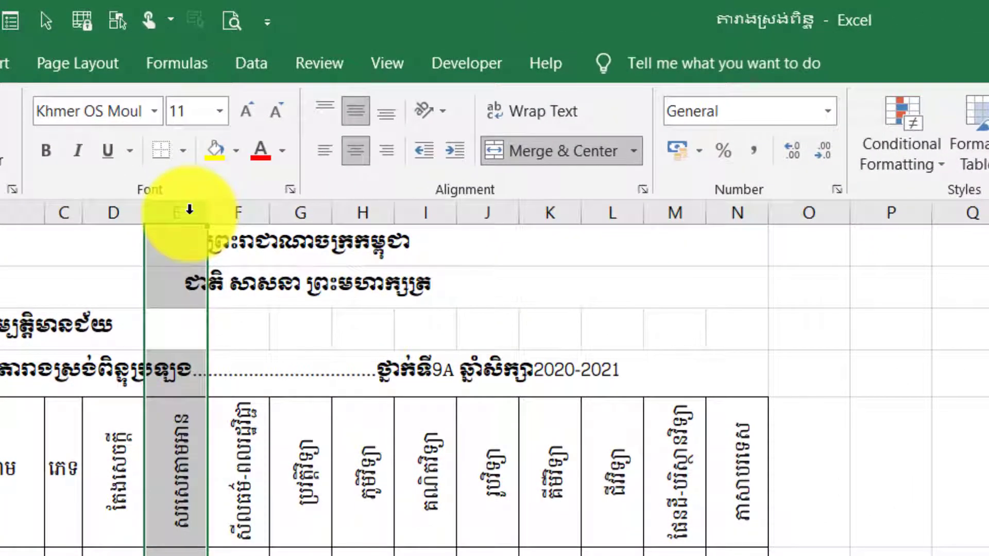
{"action": "right_click", "coordinate": [189, 105]}
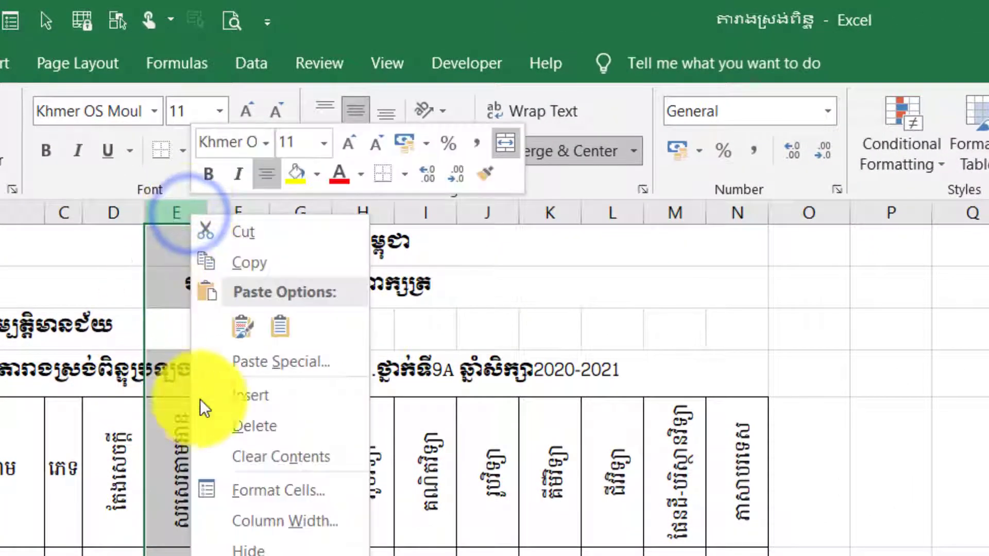
{"action": "left_click", "coordinate": [293, 428]}
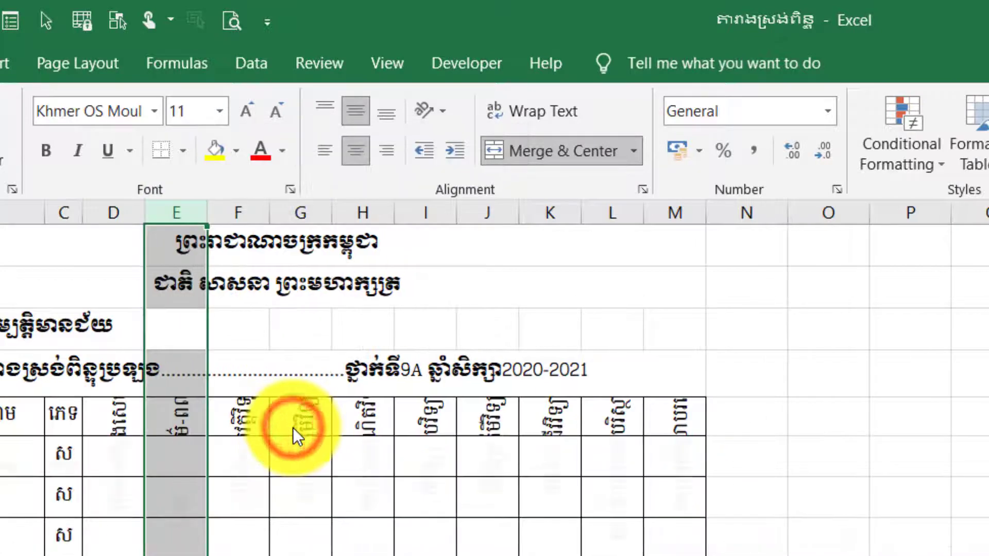
{"action": "left_click", "coordinate": [235, 443]}
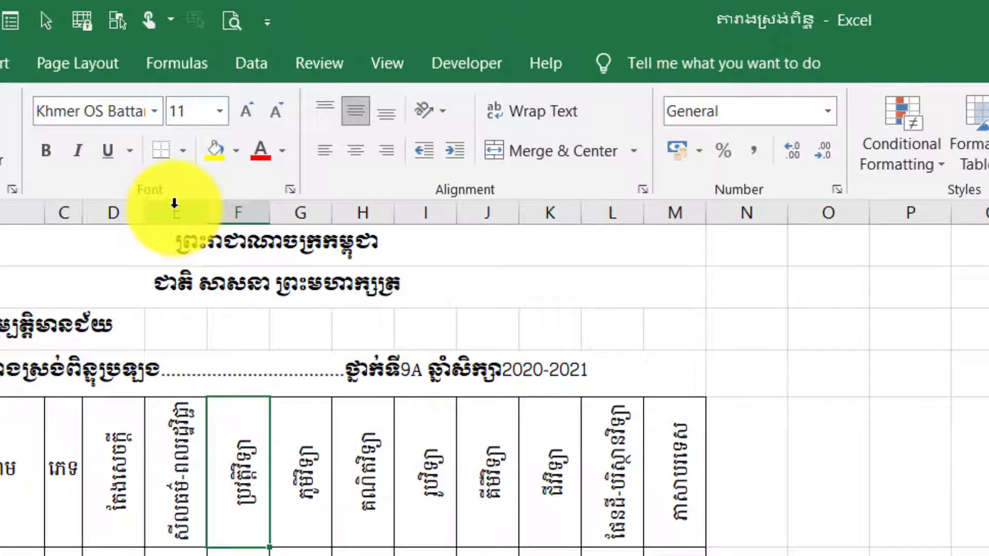
Delete the four adjacent subject columns E to H from the sheet.
{"action": "left_click_drag", "start_coordinate": [174, 204], "coordinate": [338, 222]}
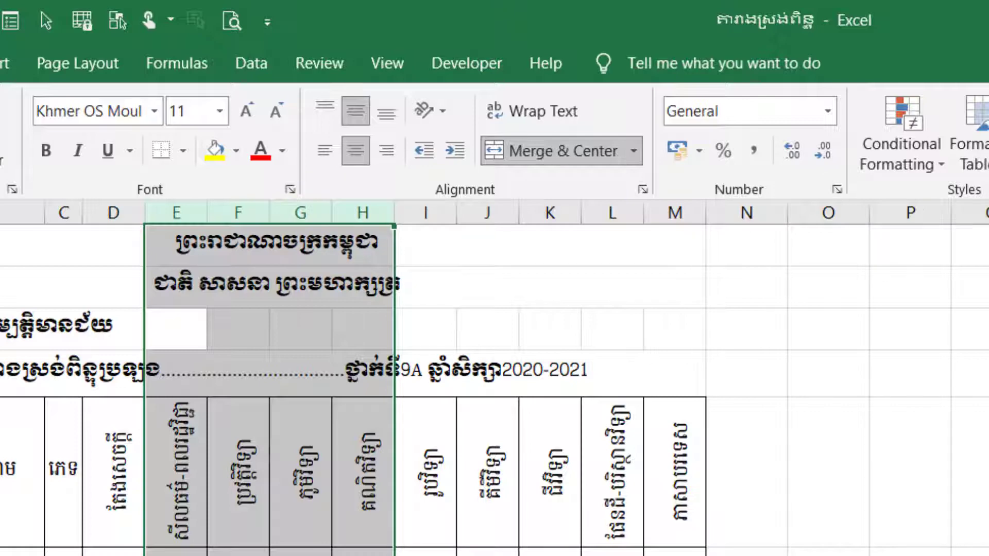
{"action": "right_click", "coordinate": [303, 211]}
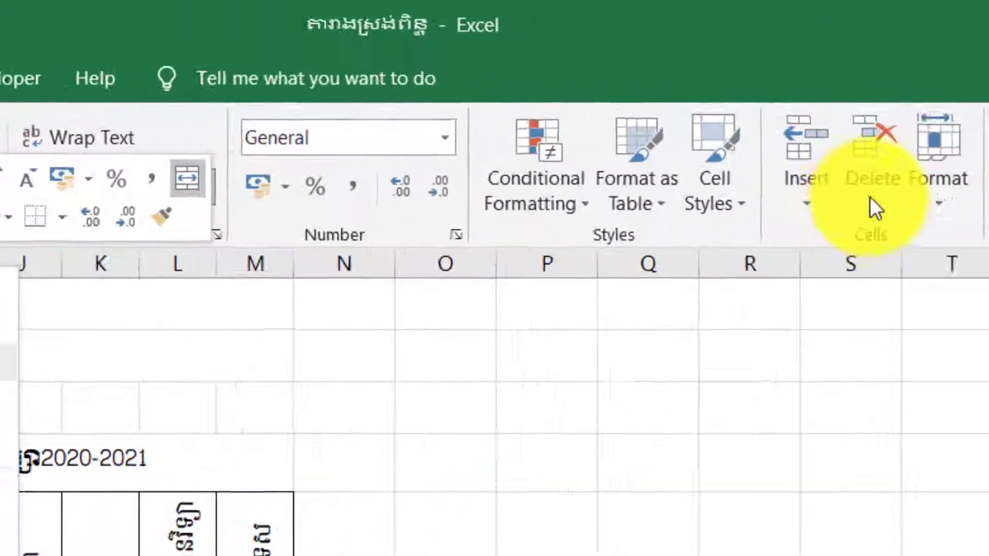
{"action": "left_click", "coordinate": [870, 199]}
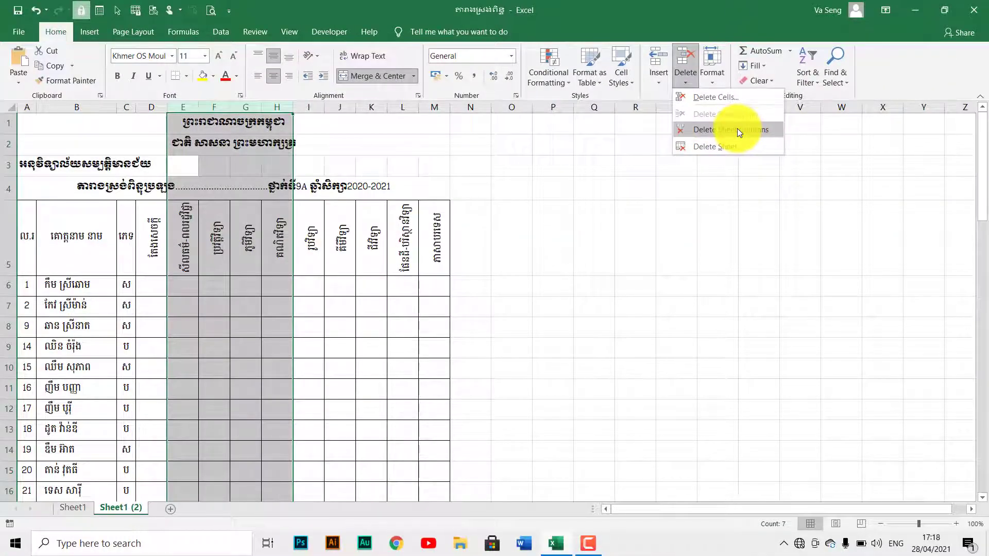
{"action": "left_click", "coordinate": [737, 129]}
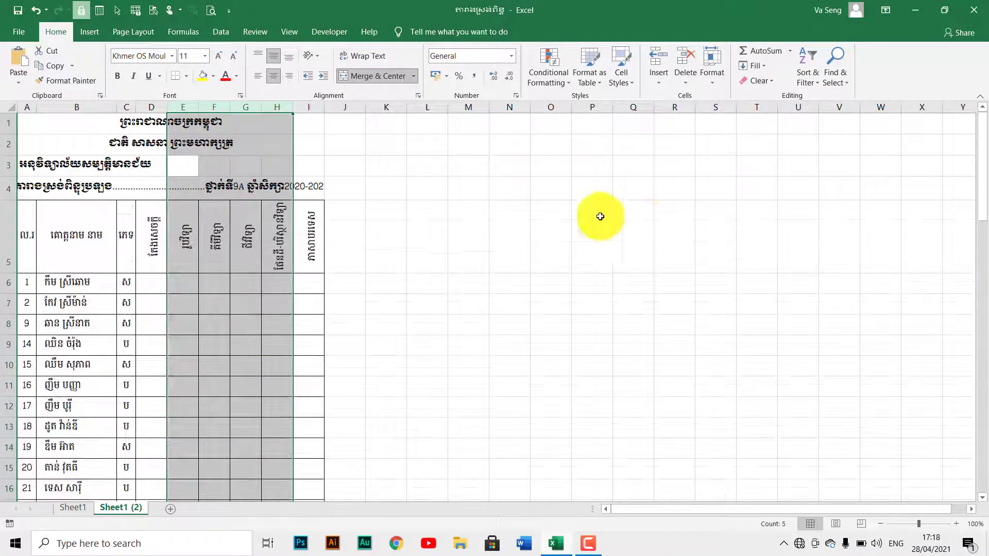
{"action": "left_click", "coordinate": [251, 342]}
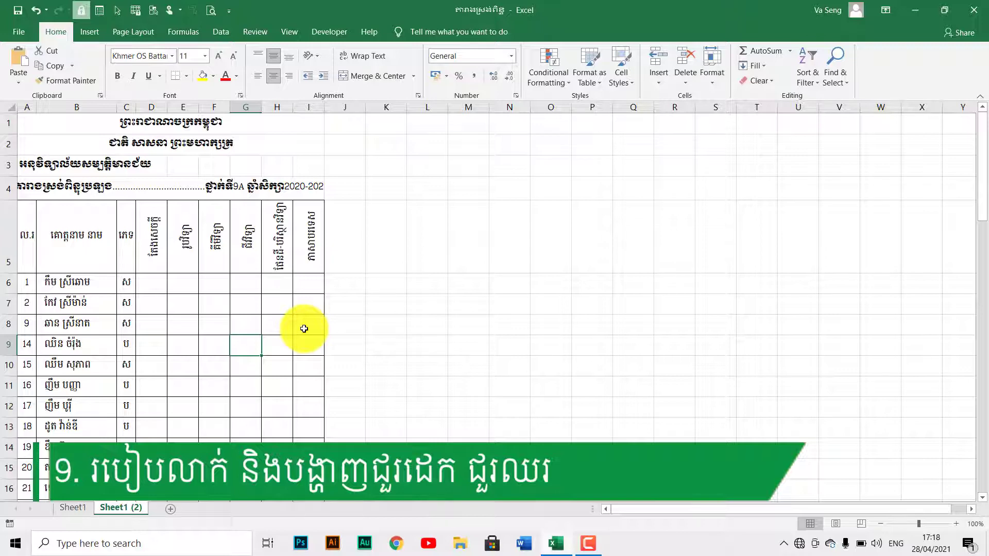
Hide row 7, the student numbered 2, in the score table.
{"action": "scroll", "coordinate": [95, 331], "scroll_direction": "down", "scroll_amount": 3}
{"action": "scroll", "coordinate": [94, 331], "scroll_direction": "up", "scroll_amount": 3}
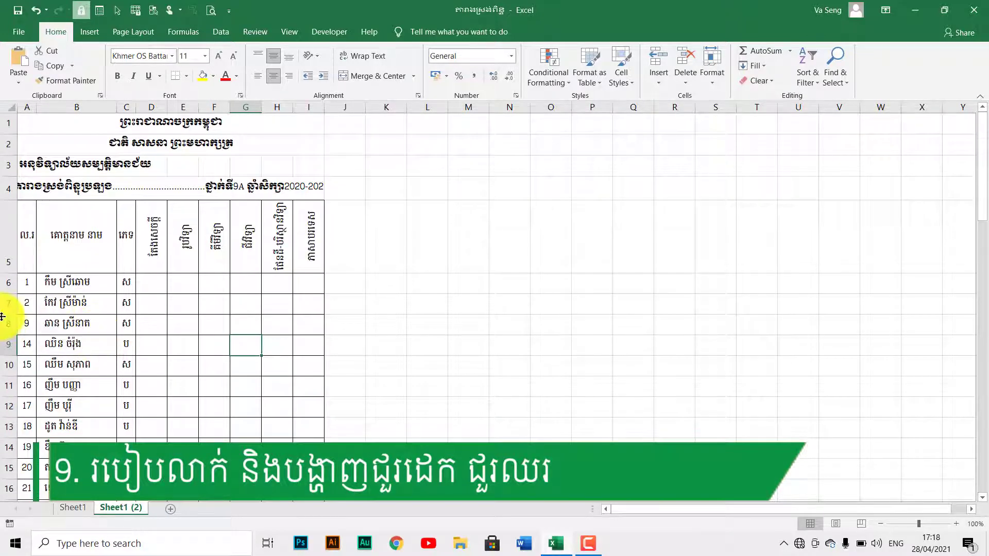
{"action": "left_click", "coordinate": [8, 324]}
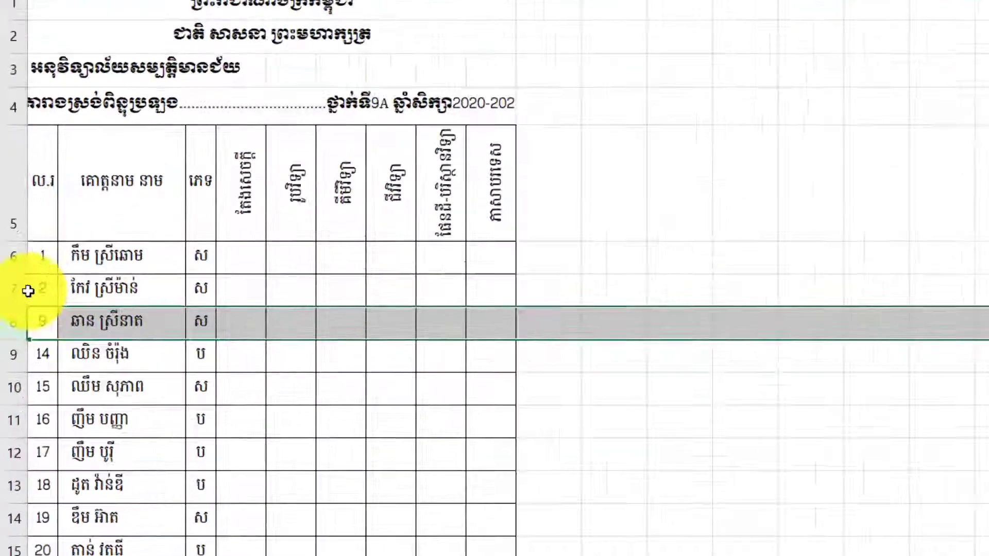
{"action": "left_click", "coordinate": [8, 303]}
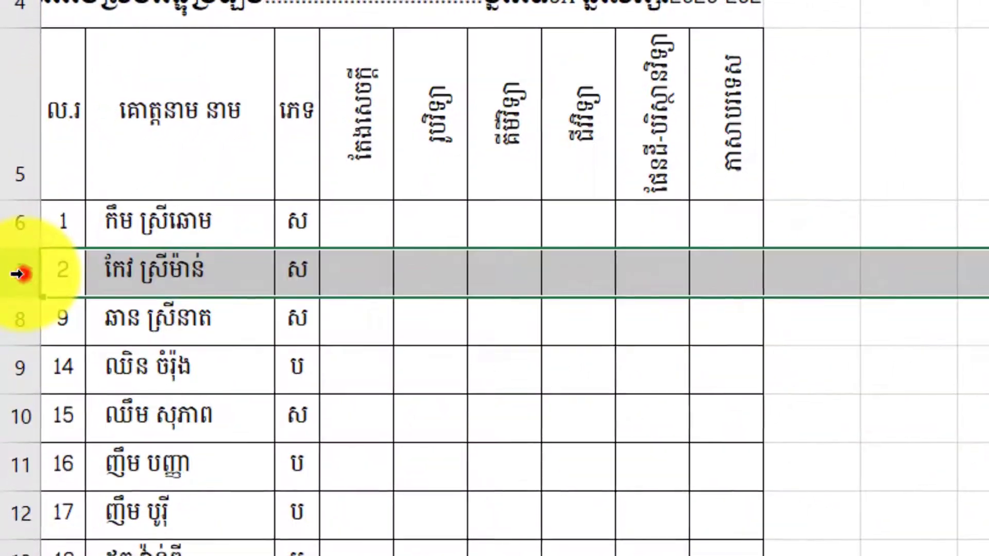
{"action": "right_click", "coordinate": [7, 303]}
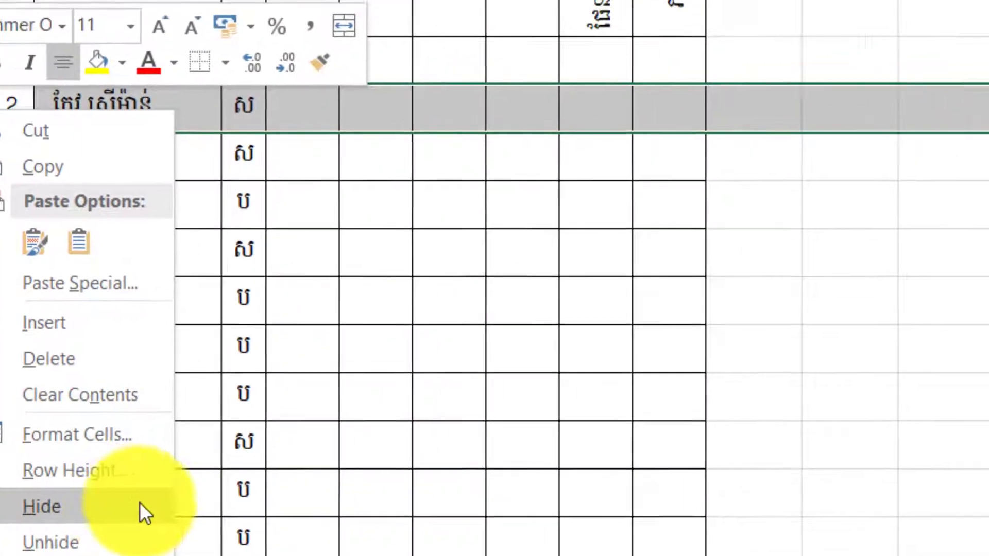
{"action": "left_click", "coordinate": [159, 481]}
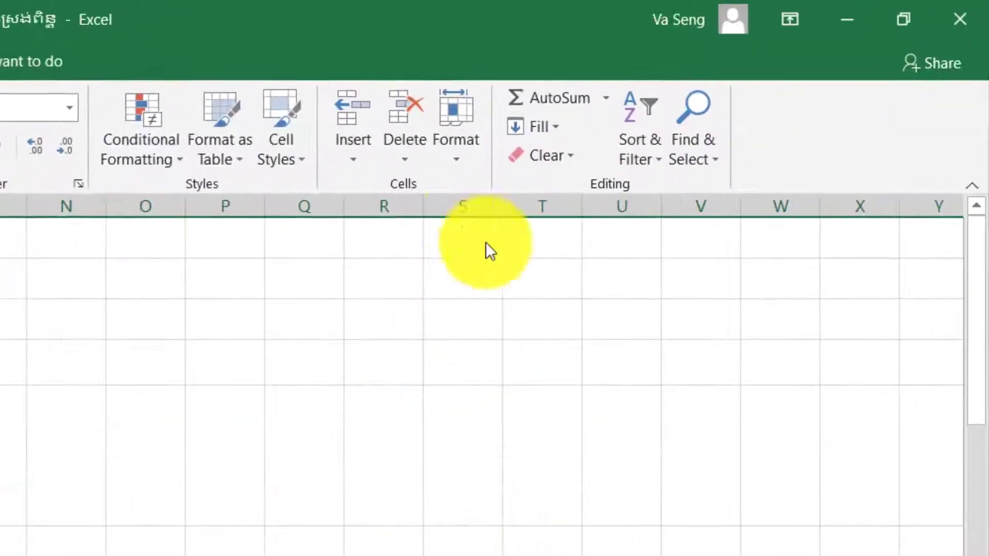
{"action": "left_click", "coordinate": [452, 157]}
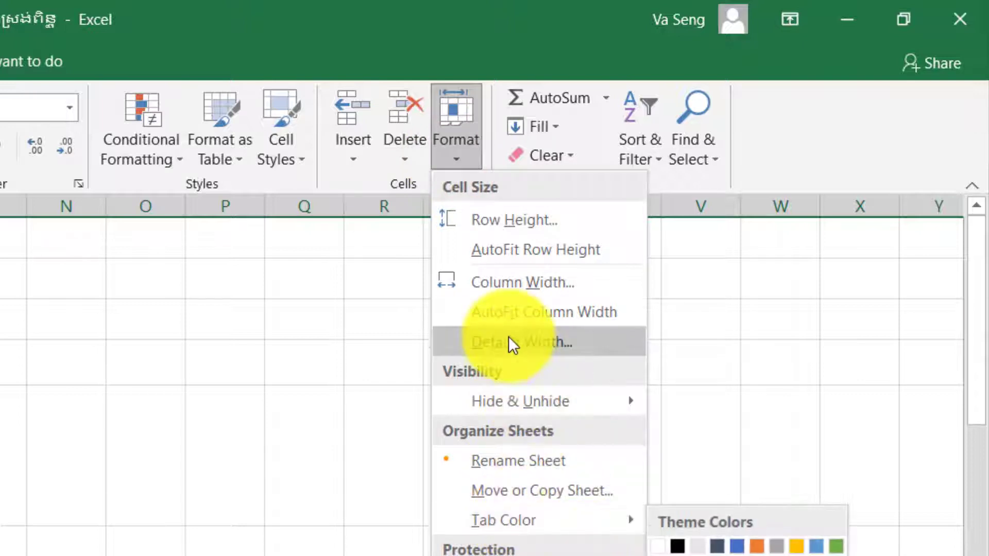
{"action": "mouse_move", "coordinate": [489, 403]}
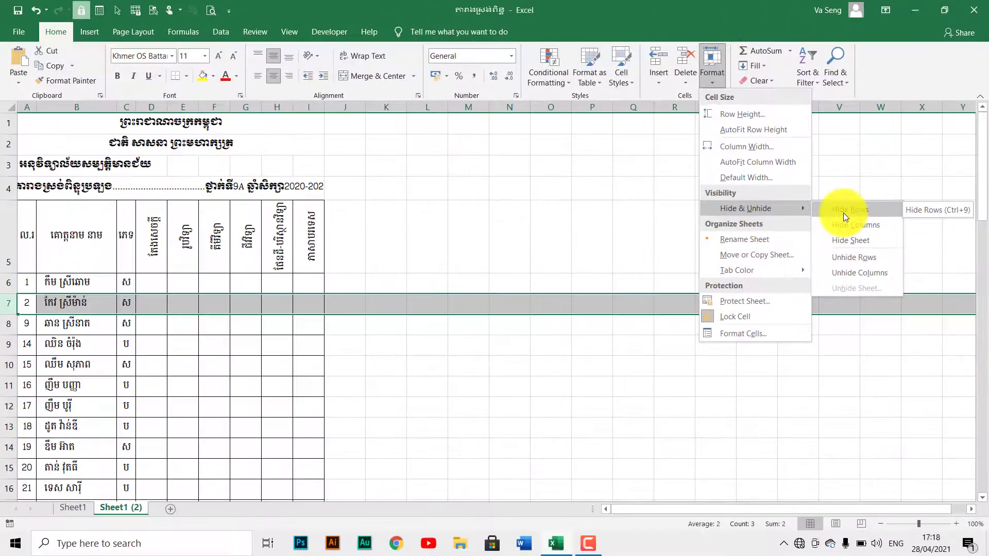
{"action": "left_click", "coordinate": [846, 215]}
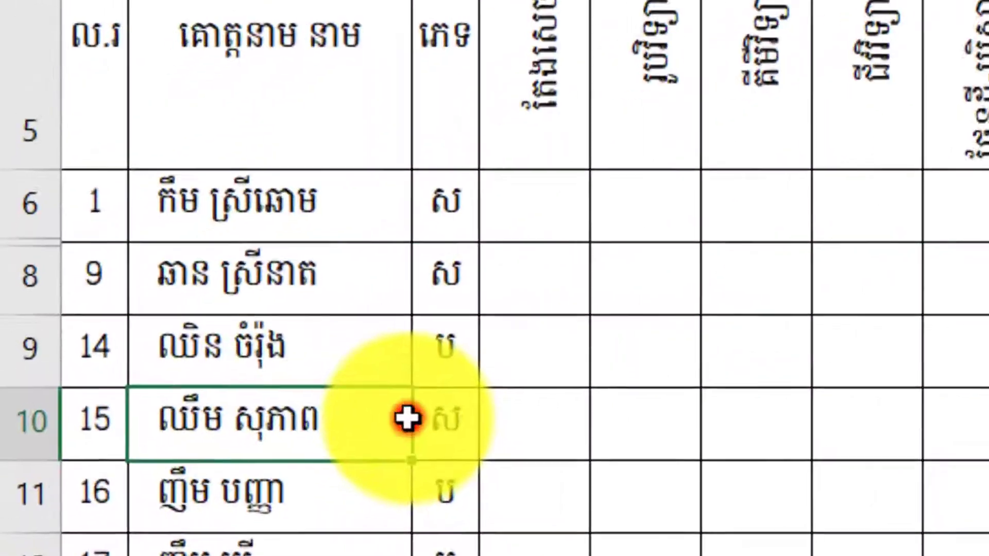
{"action": "left_click", "coordinate": [115, 344]}
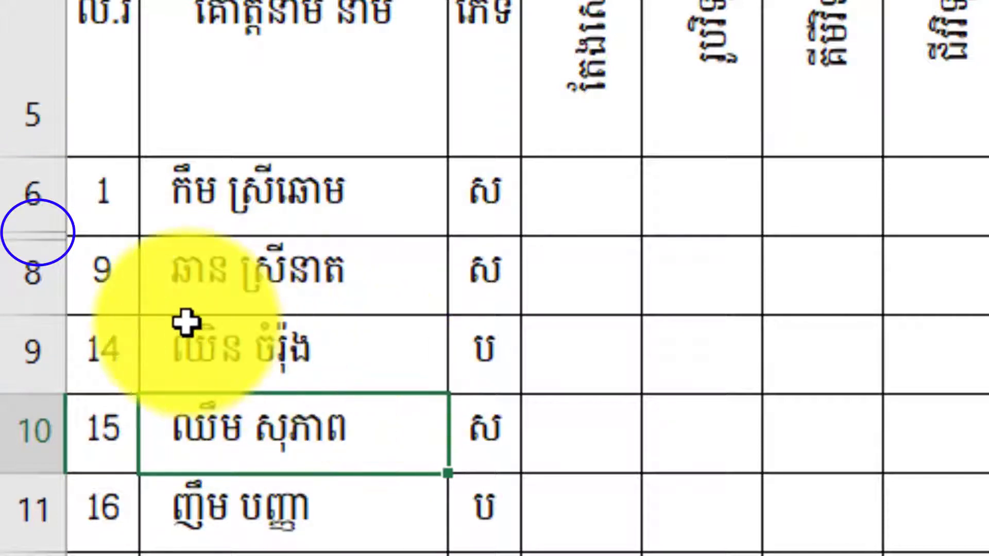
Unhide row 7 by selecting its neighbouring rows 6 and 8, and undo the unhiding.
{"action": "left_click_drag", "start_coordinate": [20, 209], "coordinate": [30, 268]}
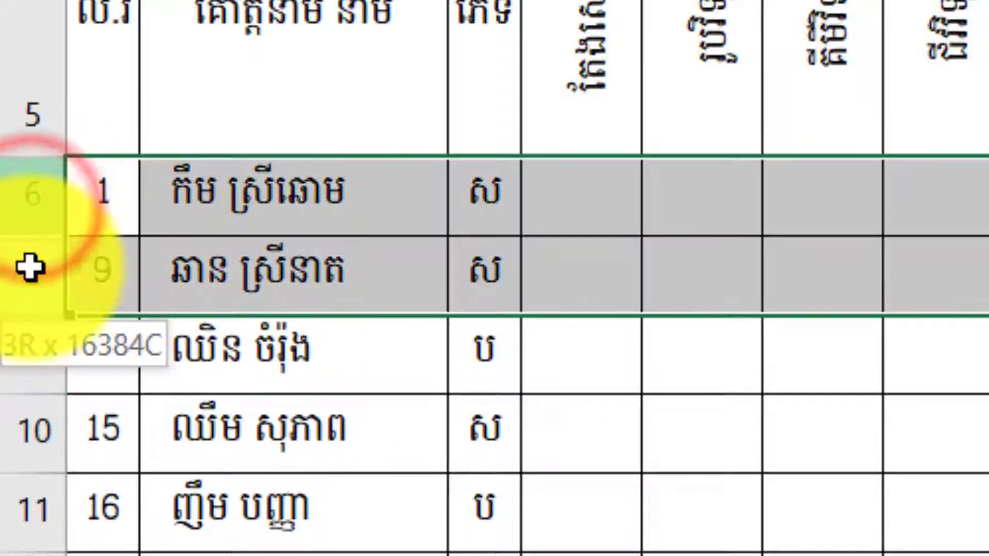
{"action": "left_click_drag", "start_coordinate": [18, 175], "coordinate": [36, 294]}
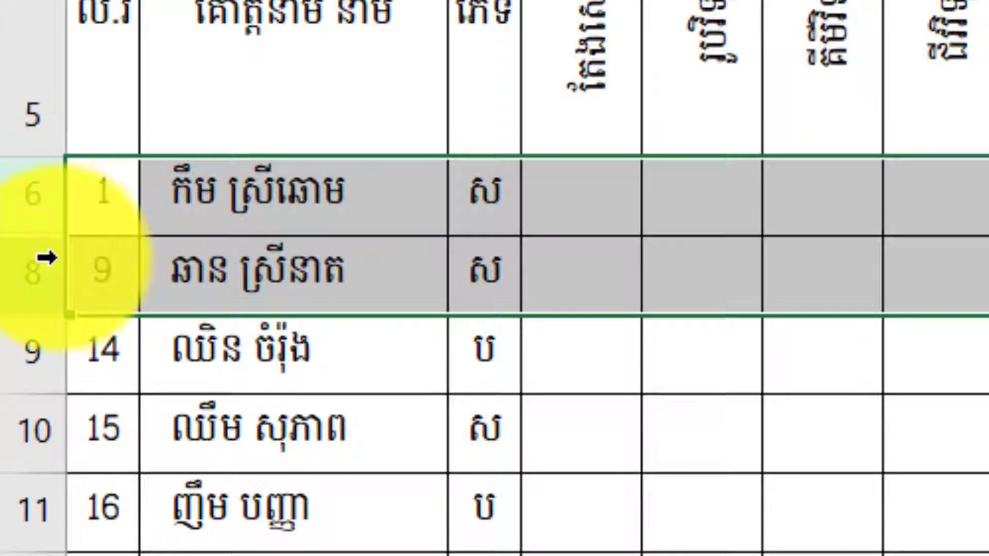
{"action": "right_click", "coordinate": [33, 232]}
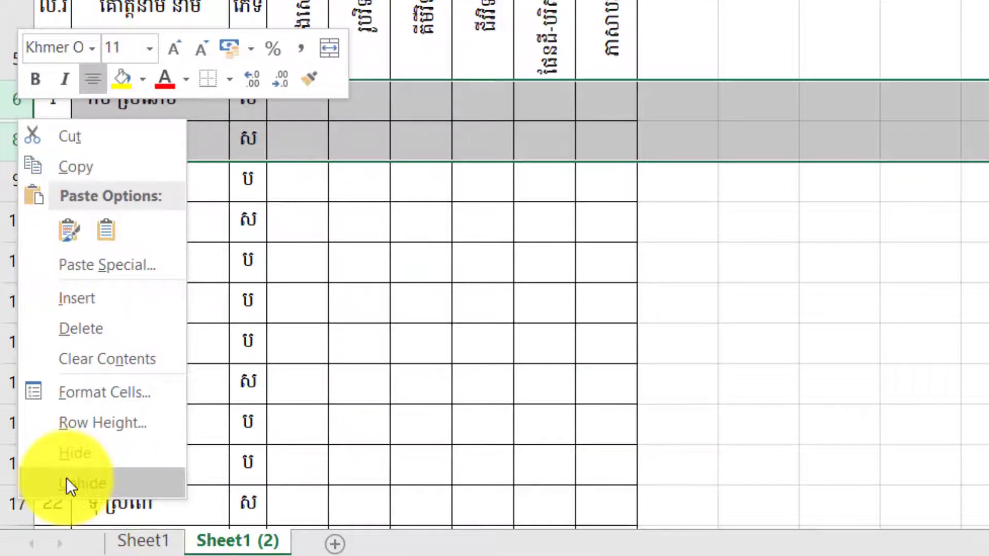
{"action": "left_click", "coordinate": [66, 480]}
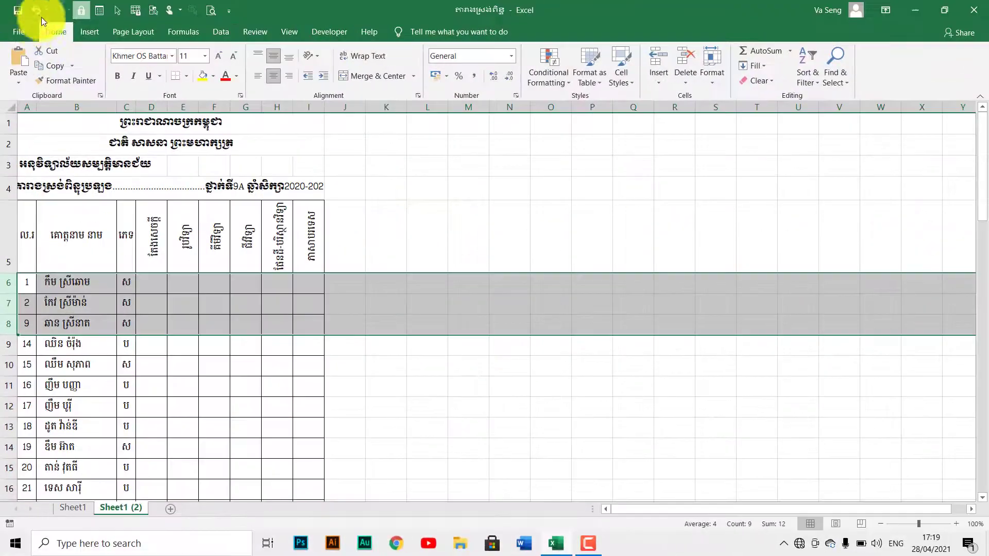
{"action": "left_click", "coordinate": [37, 8]}
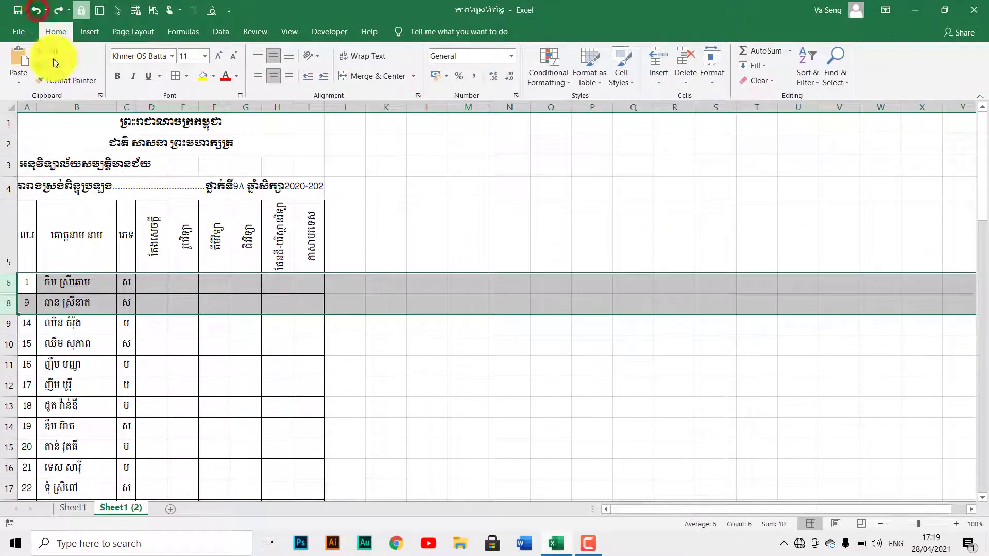
Restore hidden row 7 between the selected rows 6 and 8 with the Unhide Rows command, and clear the row selection.
{"action": "left_click", "coordinate": [707, 78]}
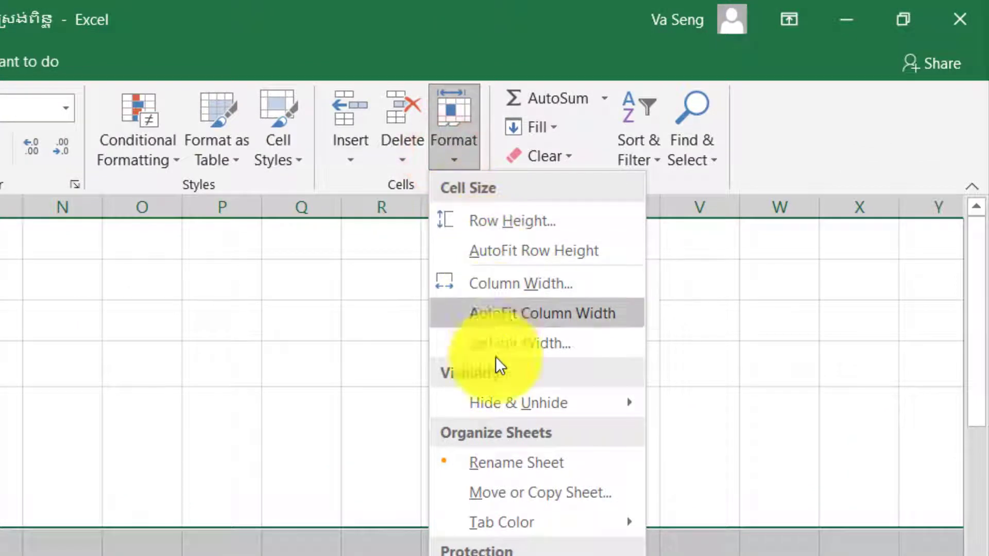
{"action": "mouse_move", "coordinate": [519, 420]}
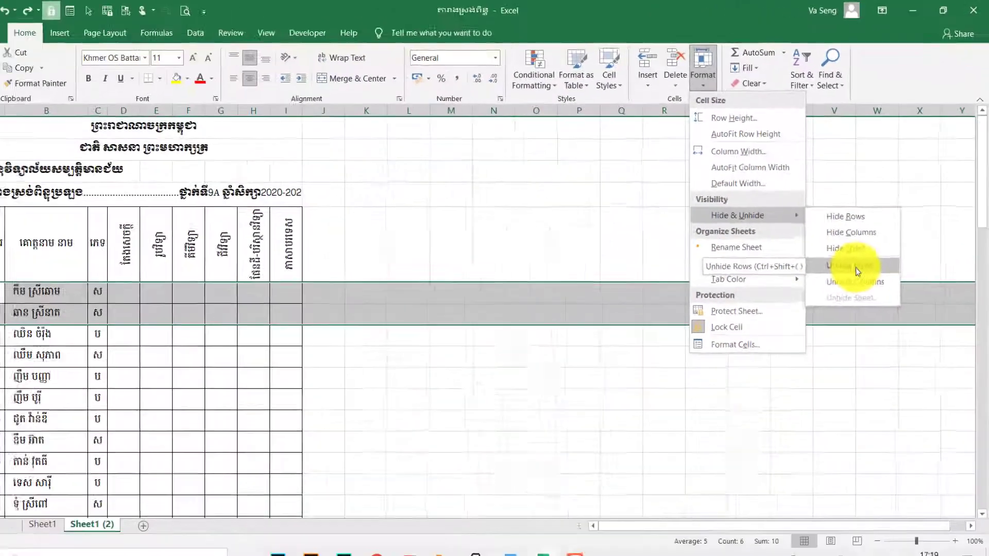
{"action": "left_click", "coordinate": [685, 498]}
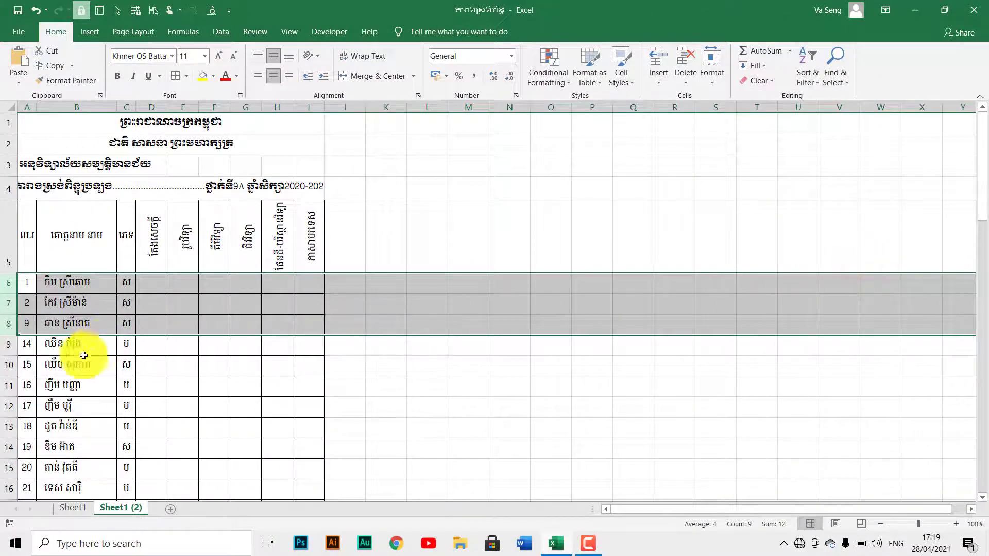
{"action": "left_click", "coordinate": [72, 364]}
Hide student rows 8 to 11 of the score table, and undo the hiding.
{"action": "left_click_drag", "start_coordinate": [9, 329], "coordinate": [9, 386]}
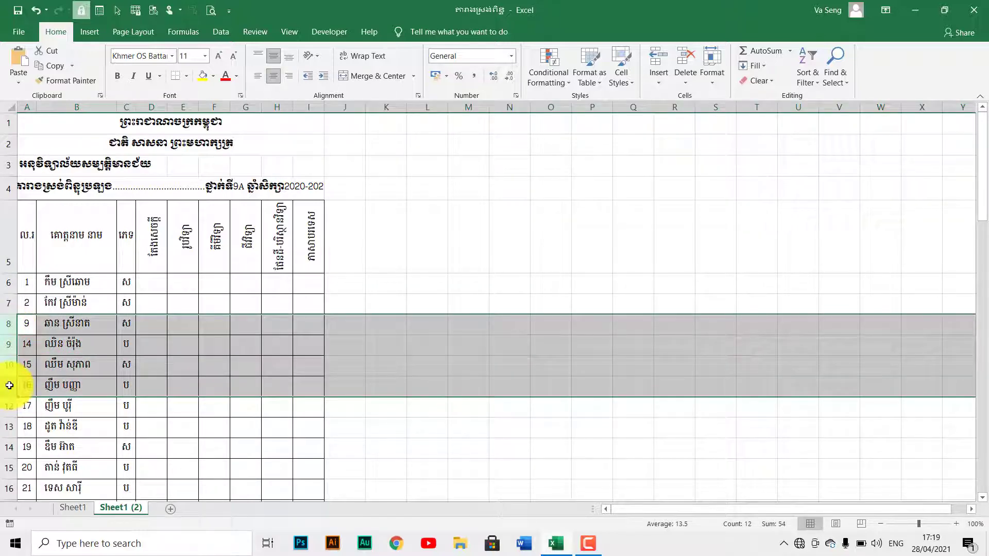
{"action": "left_click_drag", "start_coordinate": [4, 324], "coordinate": [10, 379]}
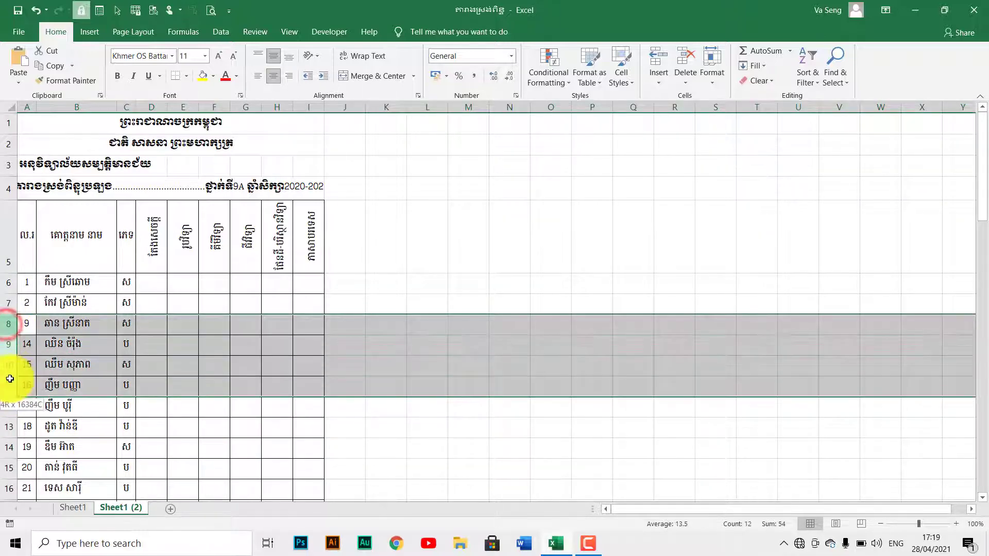
{"action": "right_click", "coordinate": [2, 348]}
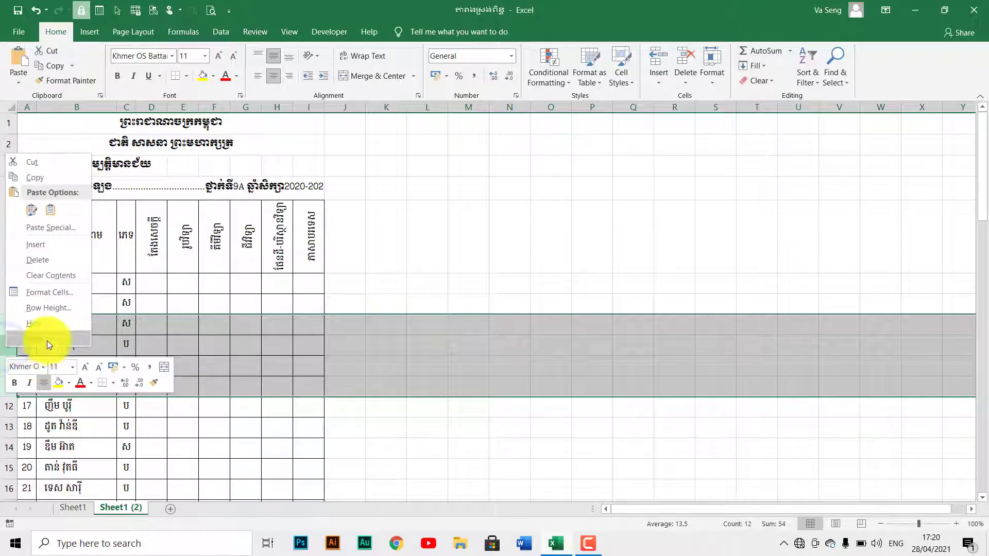
{"action": "left_click", "coordinate": [48, 324]}
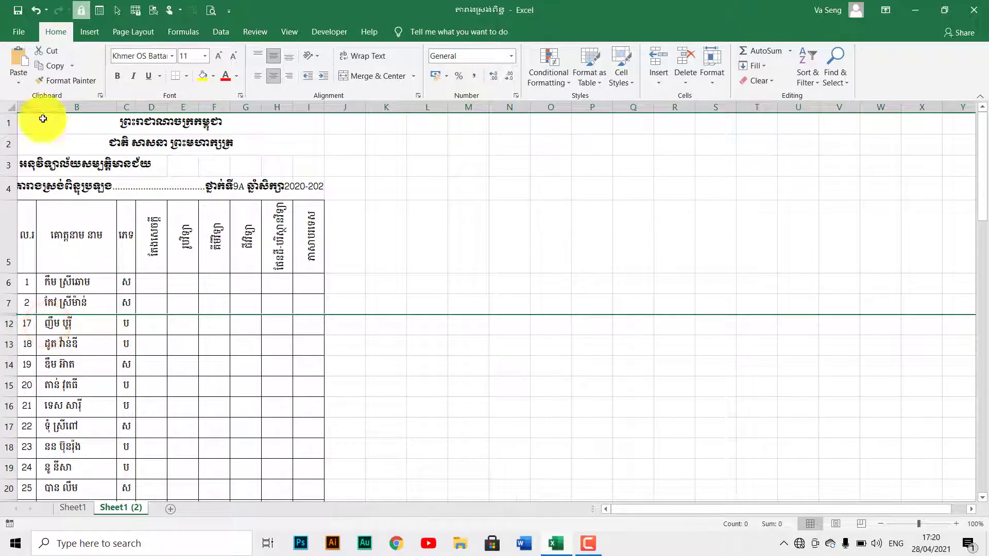
{"action": "left_click", "coordinate": [36, 10]}
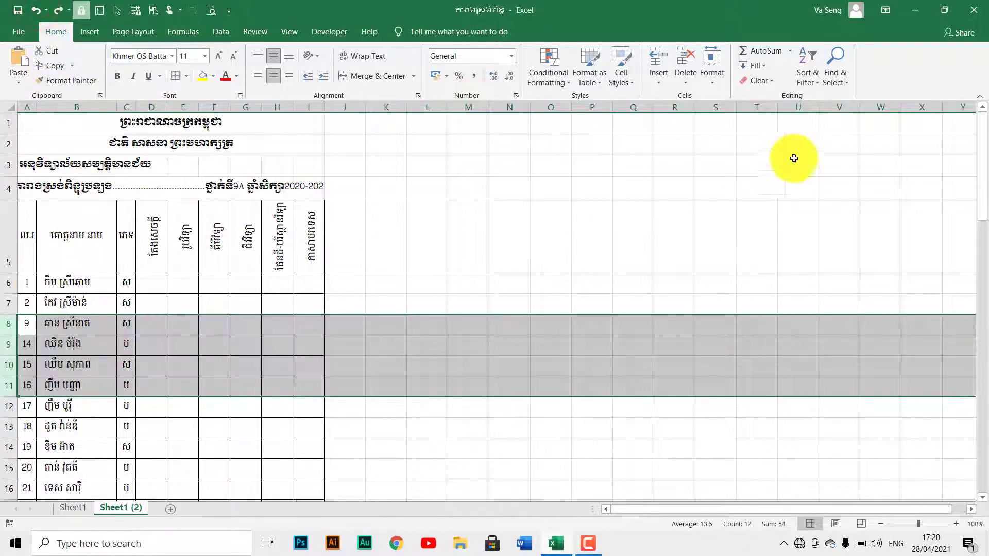
Hide the selected rows 8 to 11 with the Hide Rows command.
{"action": "left_click", "coordinate": [712, 82]}
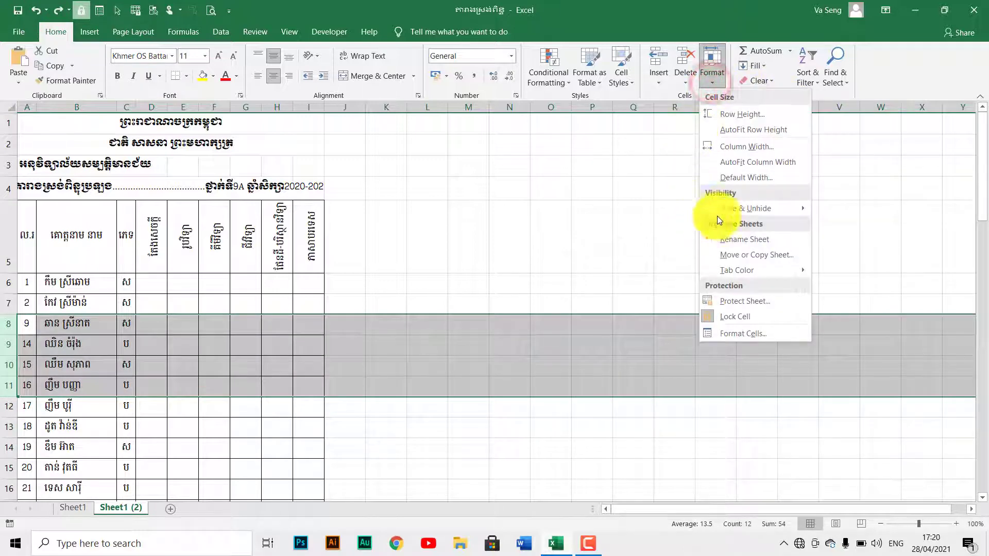
{"action": "mouse_move", "coordinate": [738, 207]}
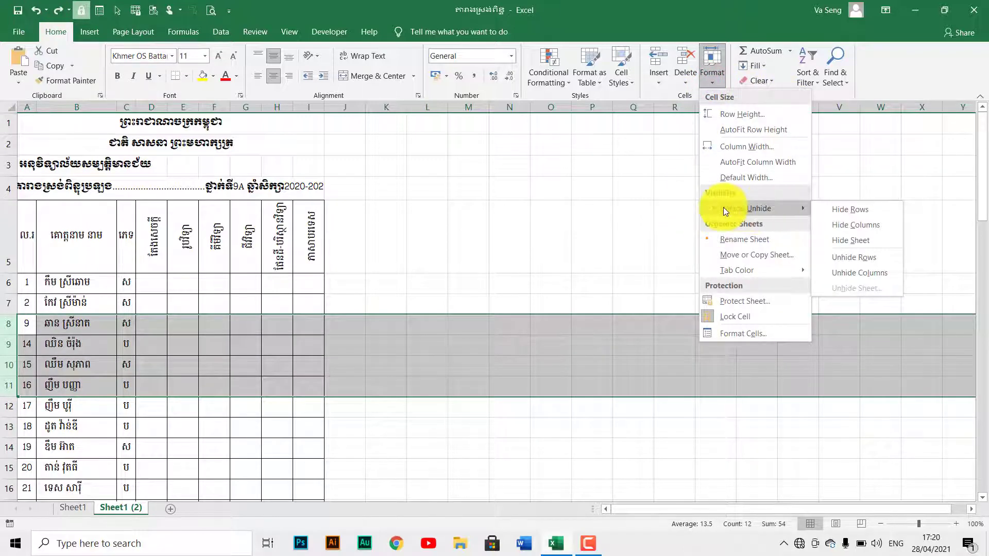
{"action": "left_click", "coordinate": [861, 212]}
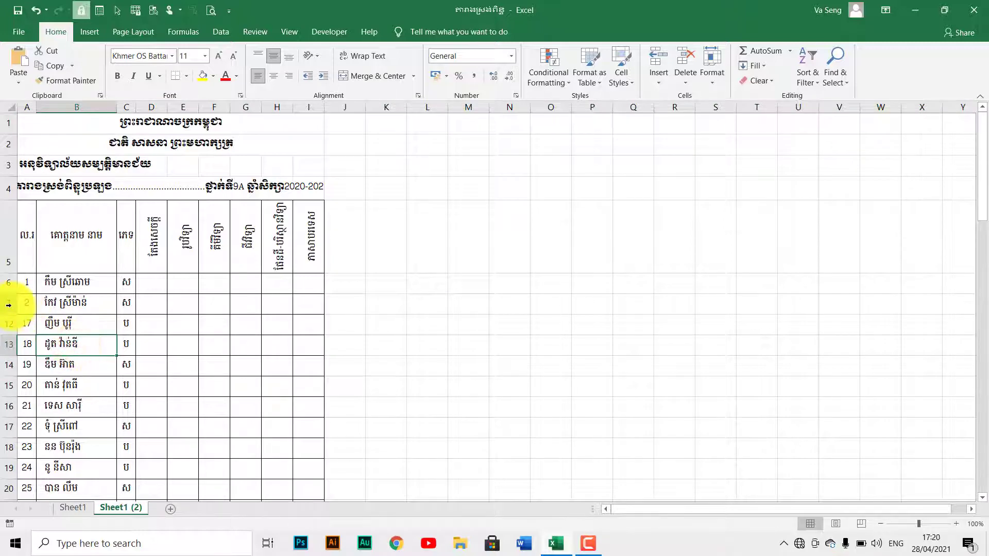
Unhide rows 8 to 11 by selecting the adjoining rows 7 and 12, and undo the unhiding.
{"action": "left_click_drag", "start_coordinate": [11, 304], "coordinate": [11, 324]}
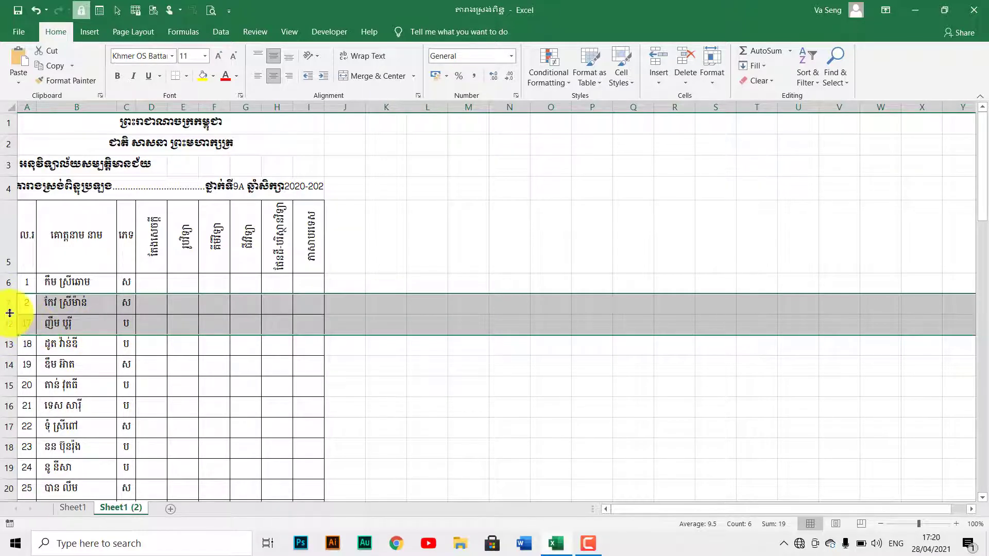
{"action": "right_click", "coordinate": [10, 313]}
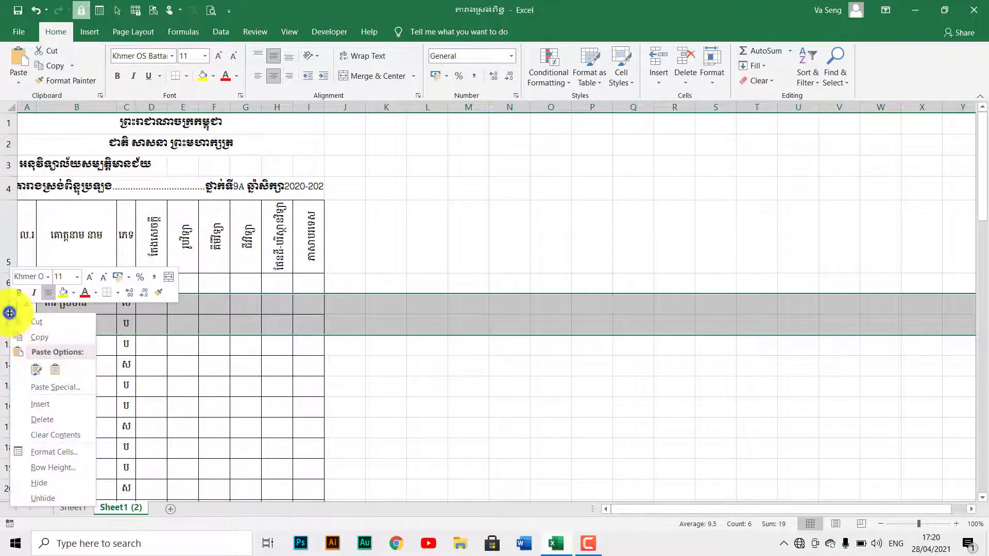
{"action": "left_click", "coordinate": [39, 491]}
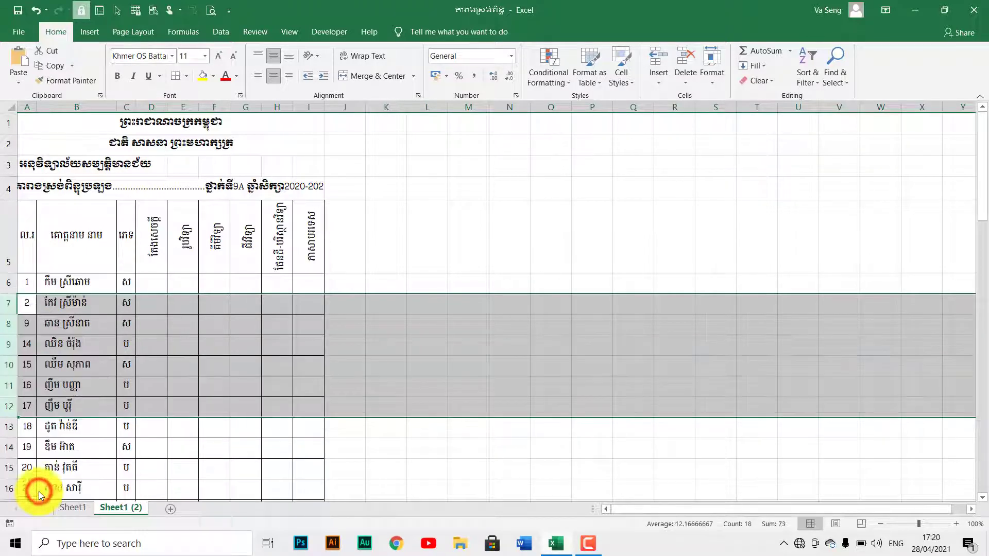
{"action": "left_click", "coordinate": [36, 10]}
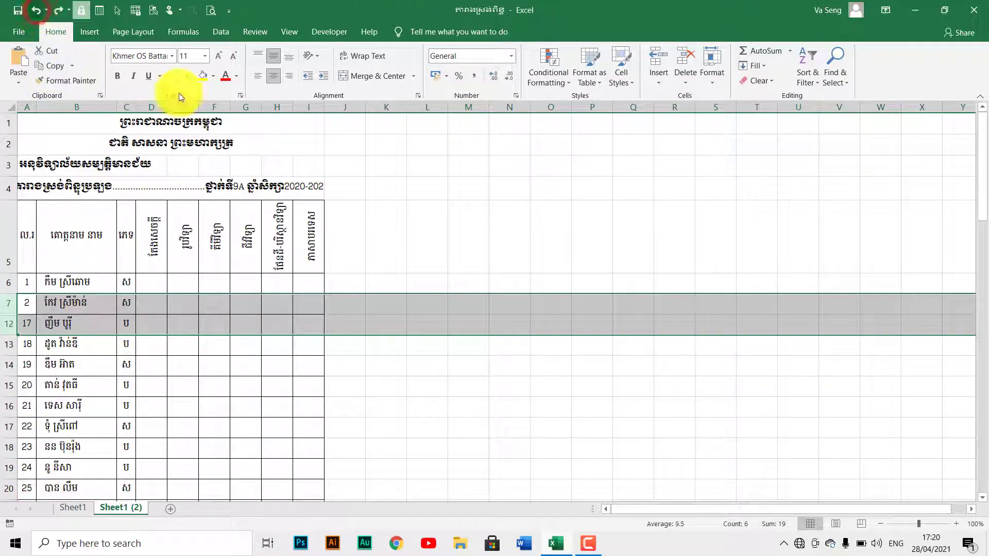
Restore hidden rows 8 to 11 with the Unhide Rows command, and clear the row selection.
{"action": "left_click", "coordinate": [718, 79]}
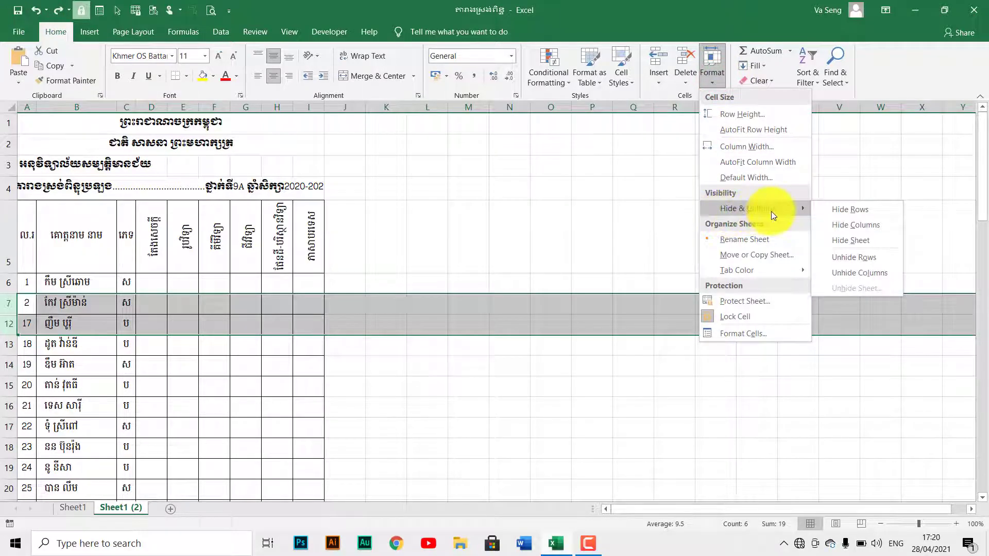
{"action": "left_click", "coordinate": [856, 259]}
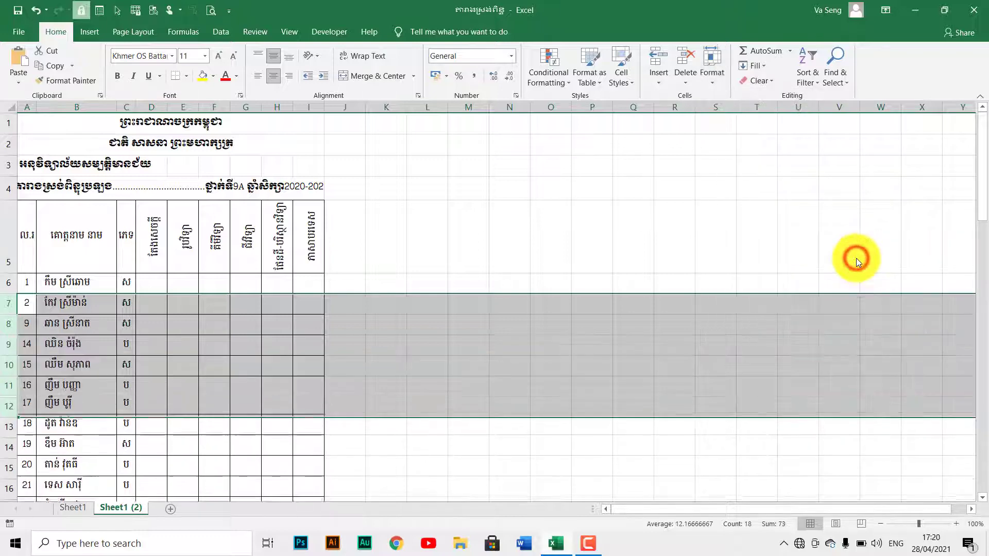
{"action": "left_click", "coordinate": [244, 373]}
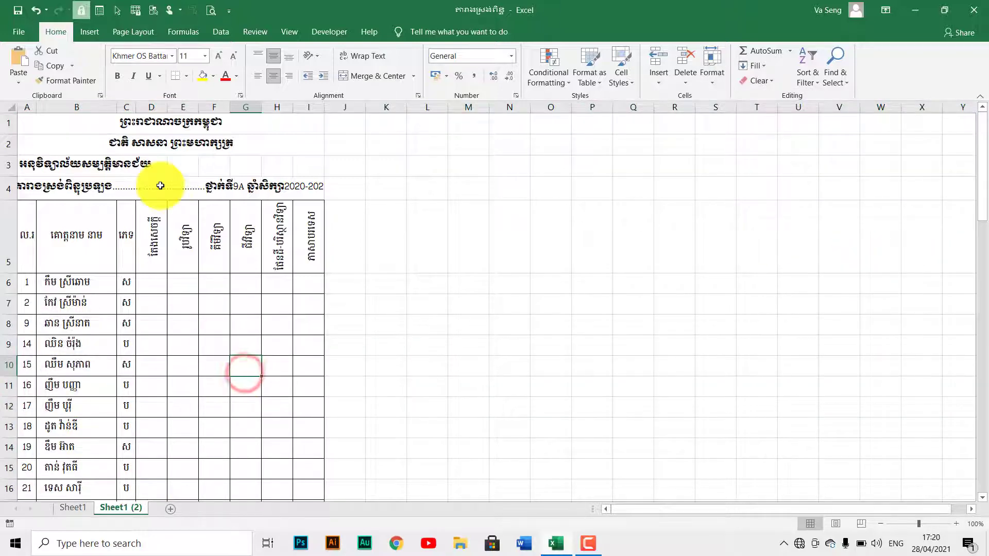
Hide column D, the first subject column of the score table, with the Hide Columns command.
{"action": "left_click", "coordinate": [153, 107]}
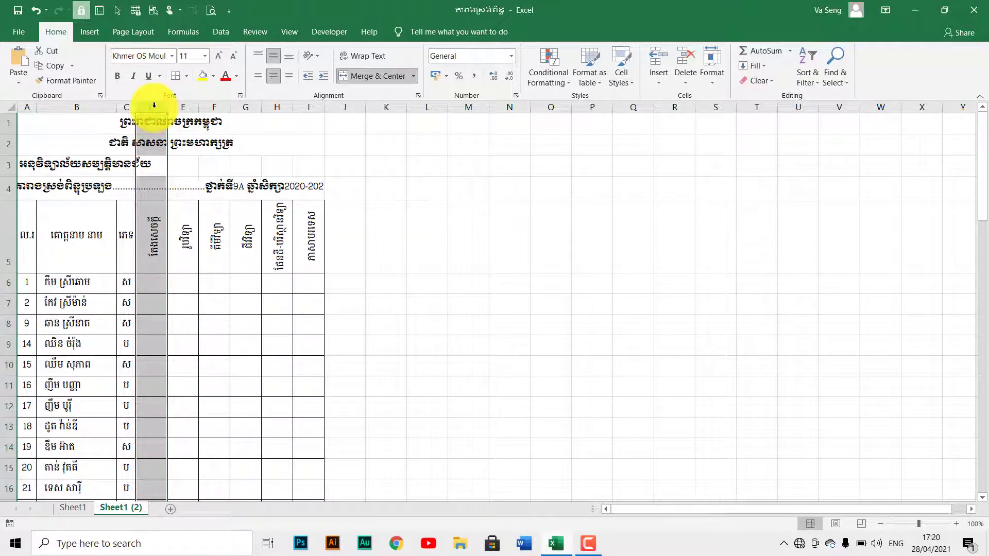
{"action": "right_click", "coordinate": [154, 106]}
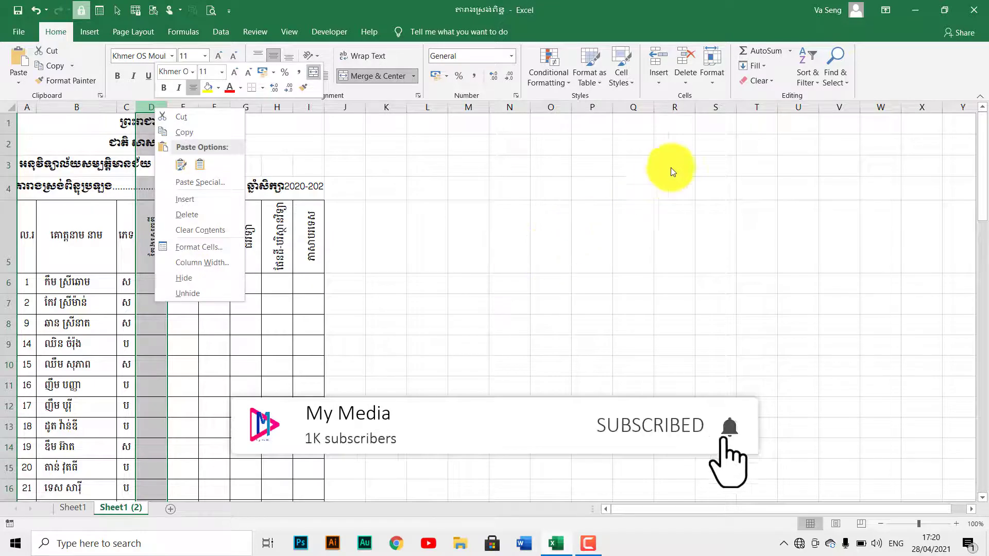
{"action": "left_click", "coordinate": [710, 81]}
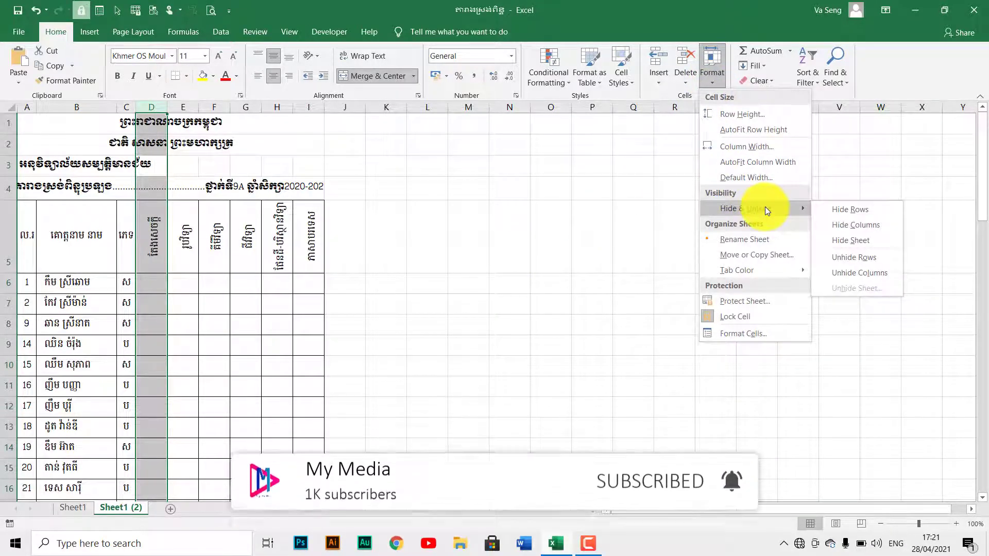
{"action": "left_click", "coordinate": [857, 226]}
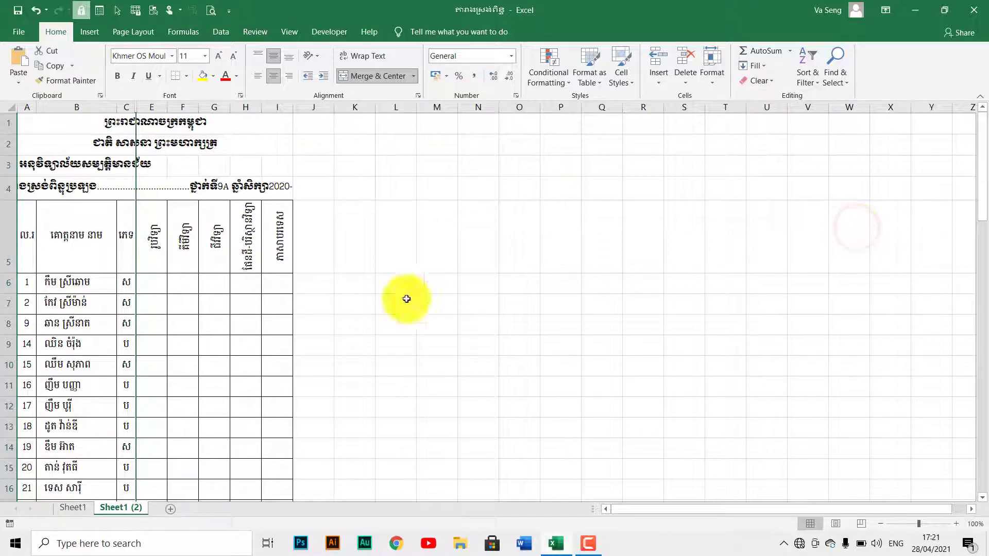
Hide the three adjacent subject columns F to H, and undo the hiding.
{"action": "left_click_drag", "start_coordinate": [175, 110], "coordinate": [235, 110]}
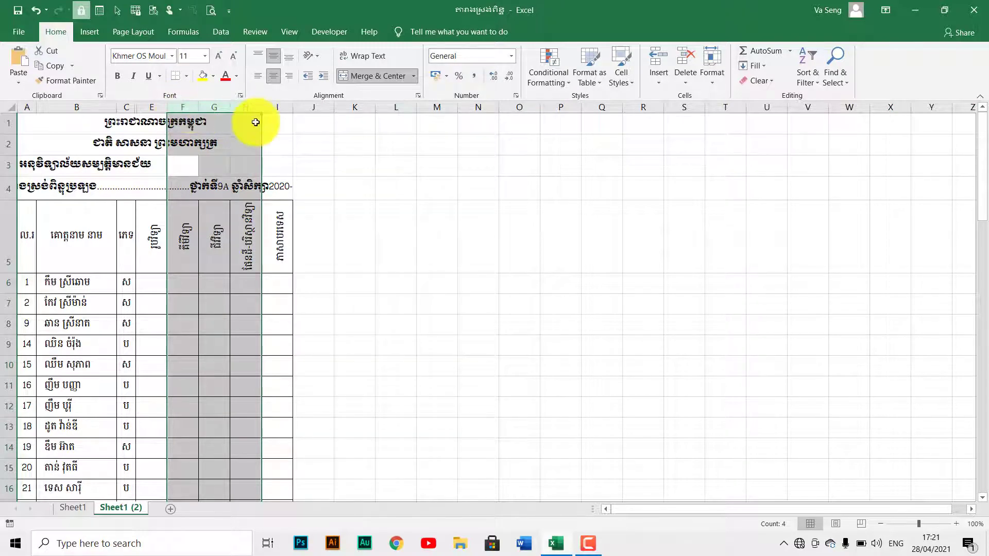
{"action": "right_click", "coordinate": [228, 107]}
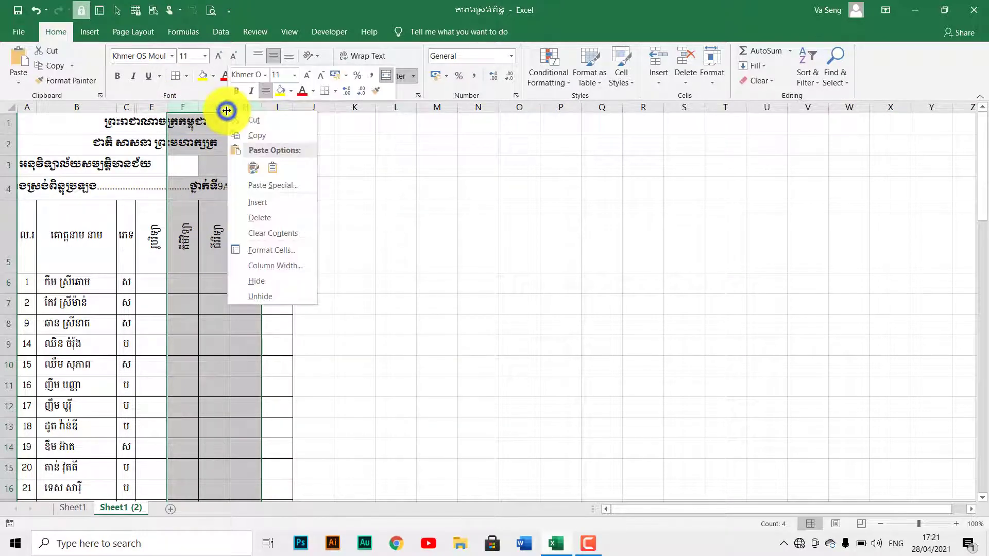
{"action": "left_click", "coordinate": [251, 281]}
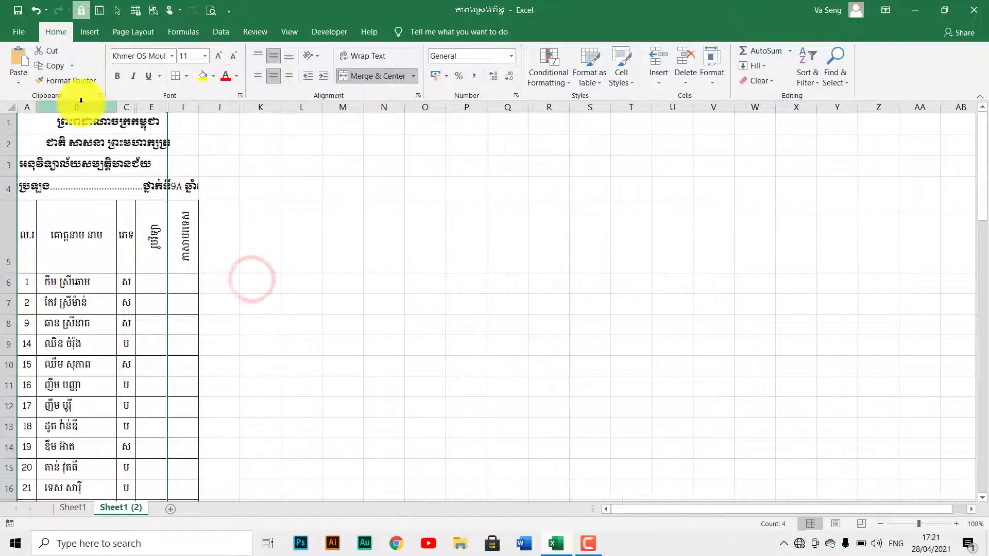
{"action": "left_click", "coordinate": [33, 10]}
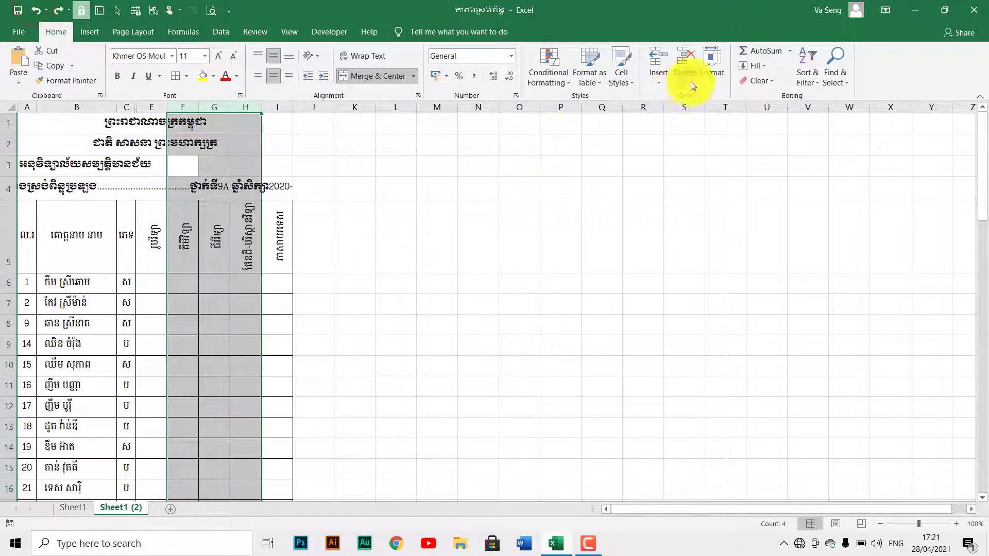
Hide the selected columns F to H with the Hide Columns command, and clear the column selection.
{"action": "left_click", "coordinate": [711, 75]}
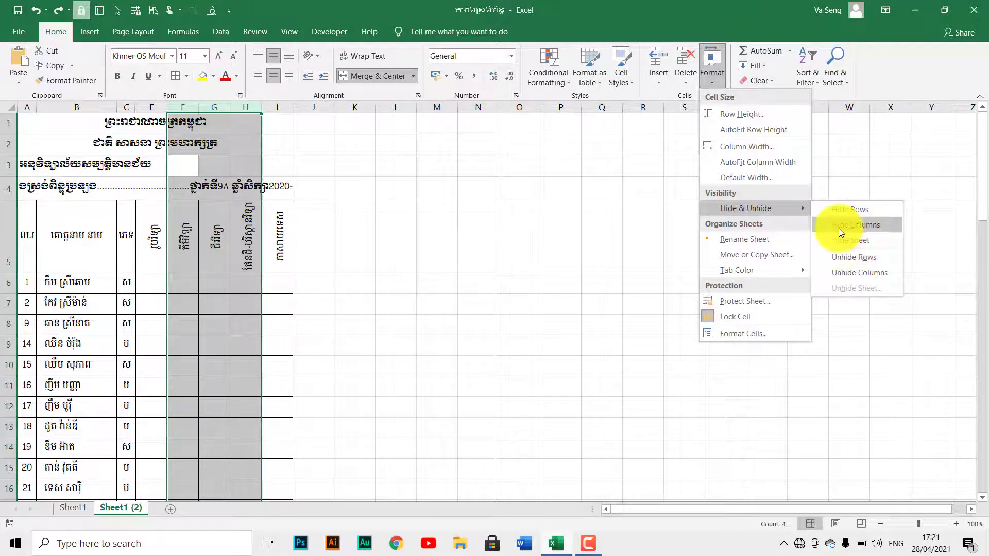
{"action": "left_click", "coordinate": [869, 228]}
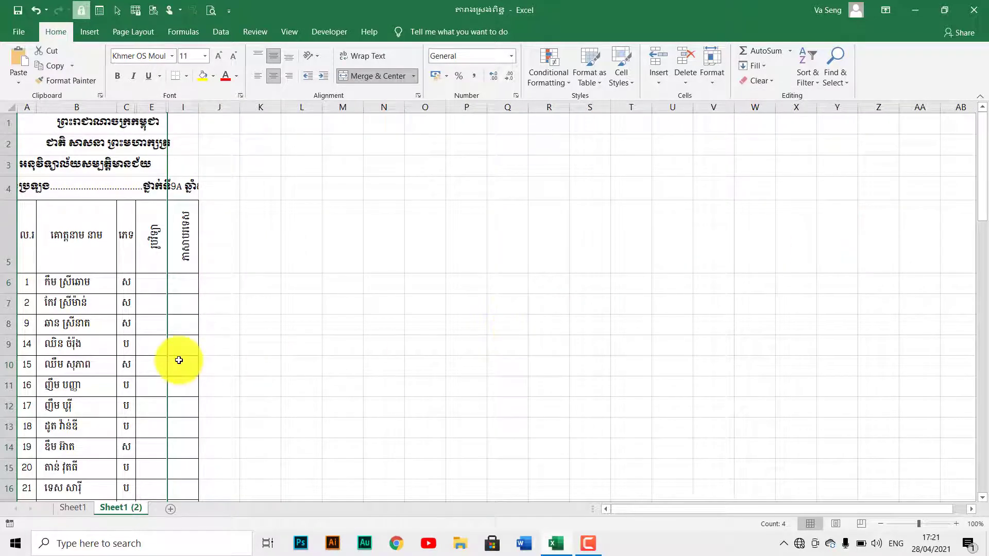
{"action": "left_click", "coordinate": [179, 360]}
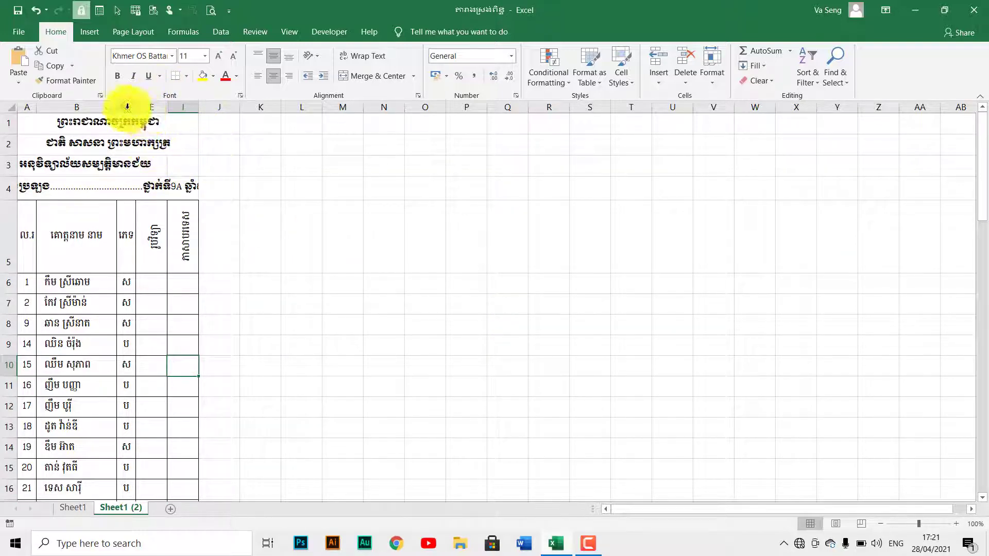
Unhide the hidden subject columns between columns C and I, and undo the unhiding.
{"action": "left_click_drag", "start_coordinate": [126, 105], "coordinate": [195, 104]}
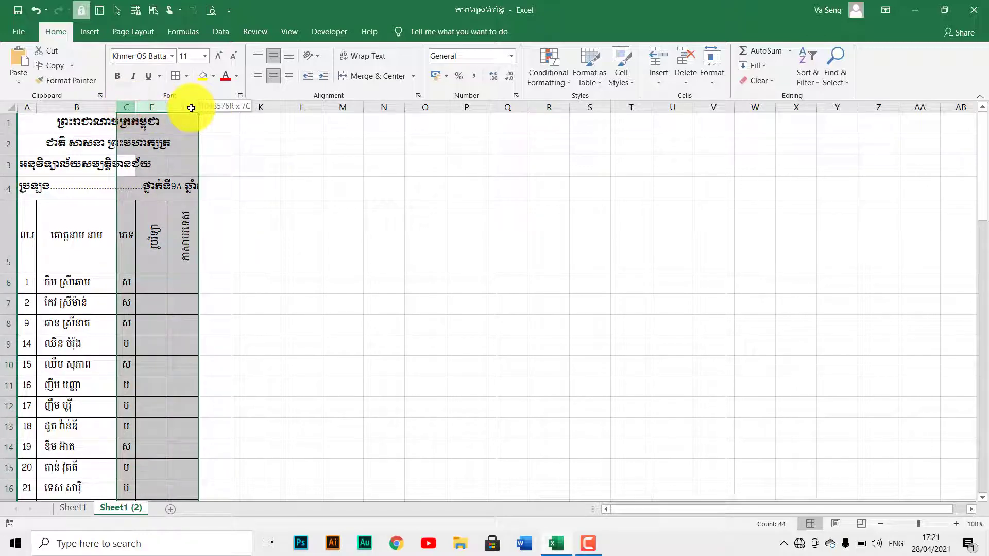
{"action": "left_click_drag", "start_coordinate": [126, 105], "coordinate": [184, 104]}
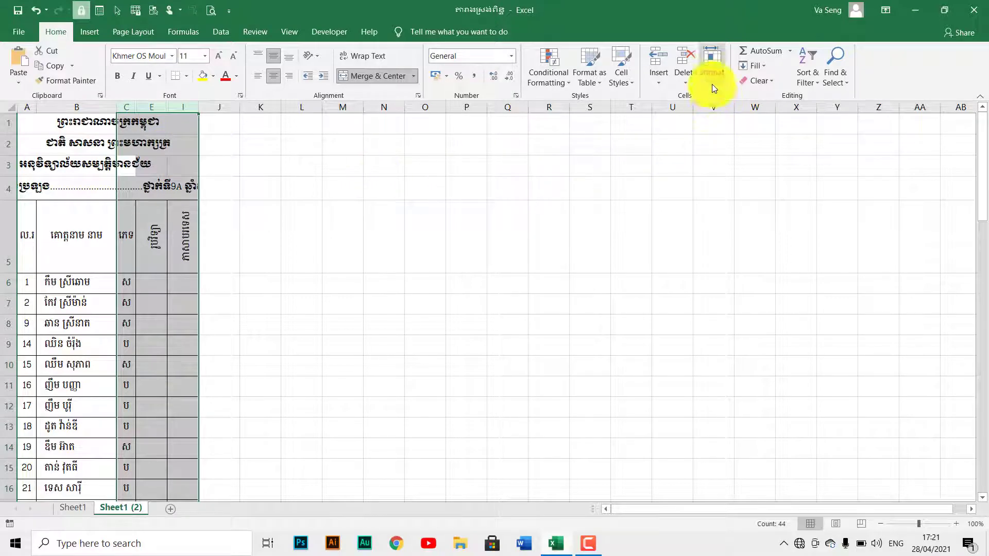
{"action": "right_click", "coordinate": [162, 108]}
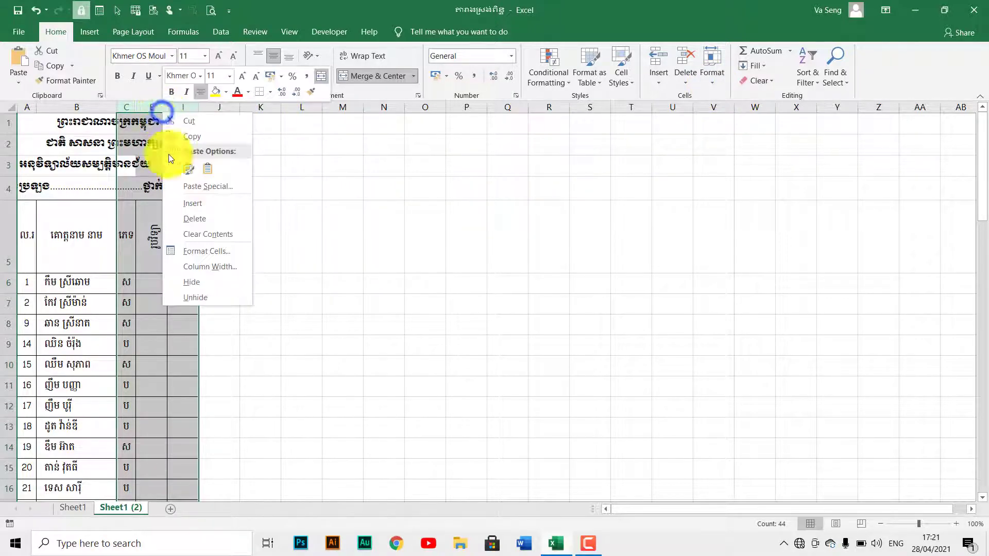
{"action": "left_click", "coordinate": [193, 297]}
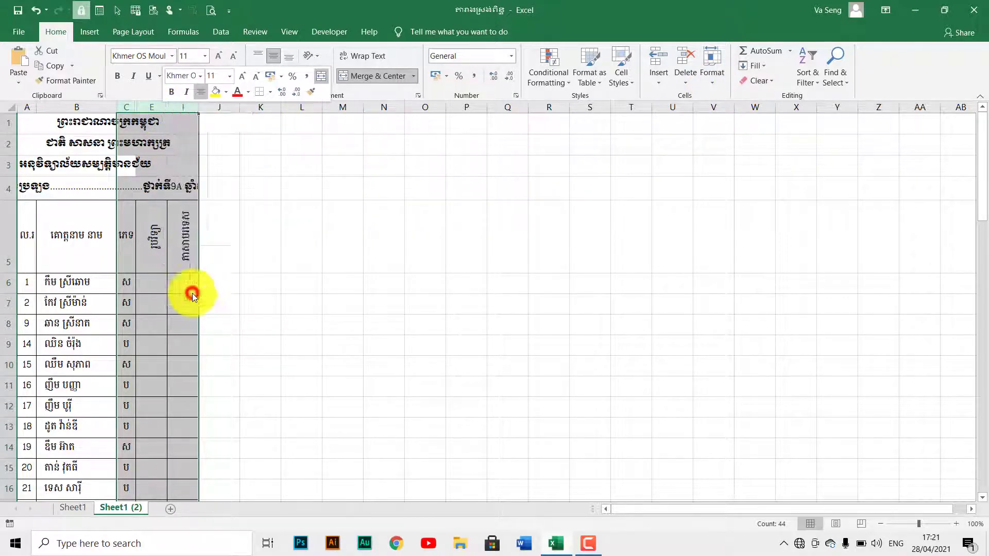
{"action": "left_click", "coordinate": [33, 10]}
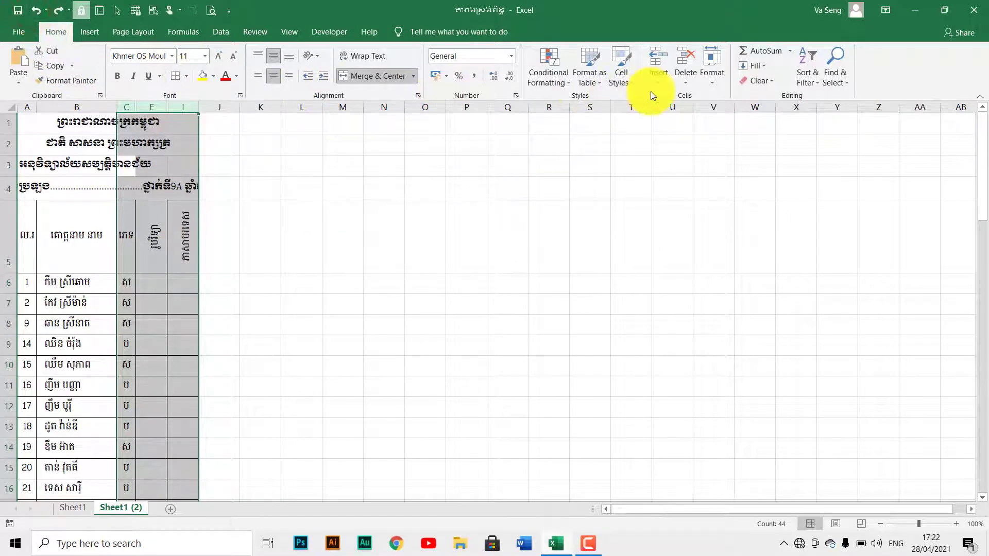
Restore the hidden columns within the selected C to I range with the Unhide Columns command, and clear the selection.
{"action": "left_click", "coordinate": [714, 80]}
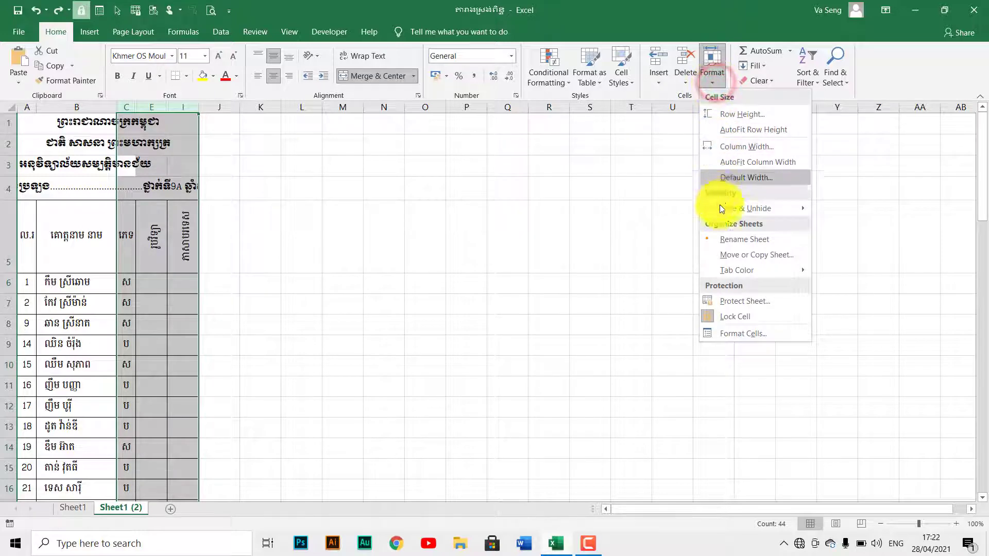
{"action": "mouse_move", "coordinate": [739, 213]}
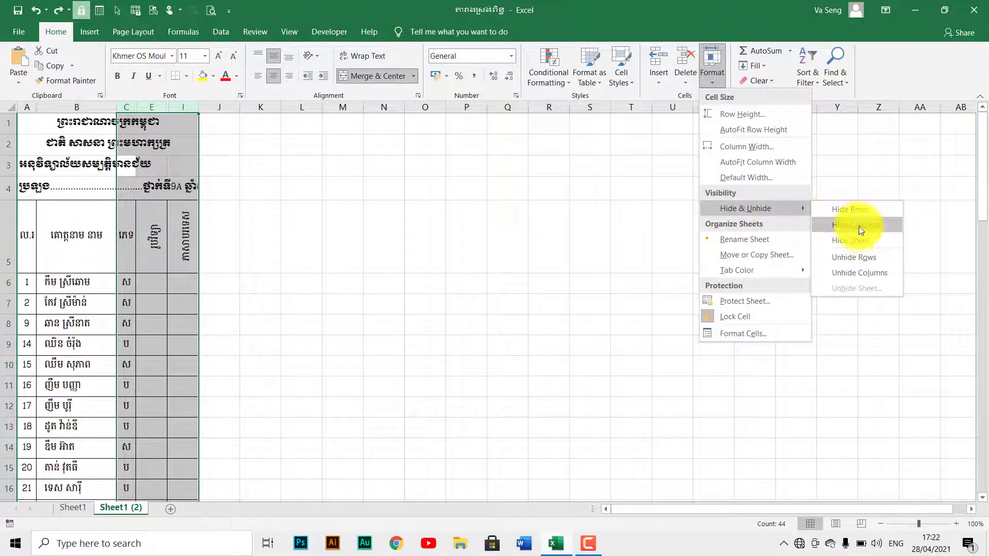
{"action": "left_click", "coordinate": [862, 276]}
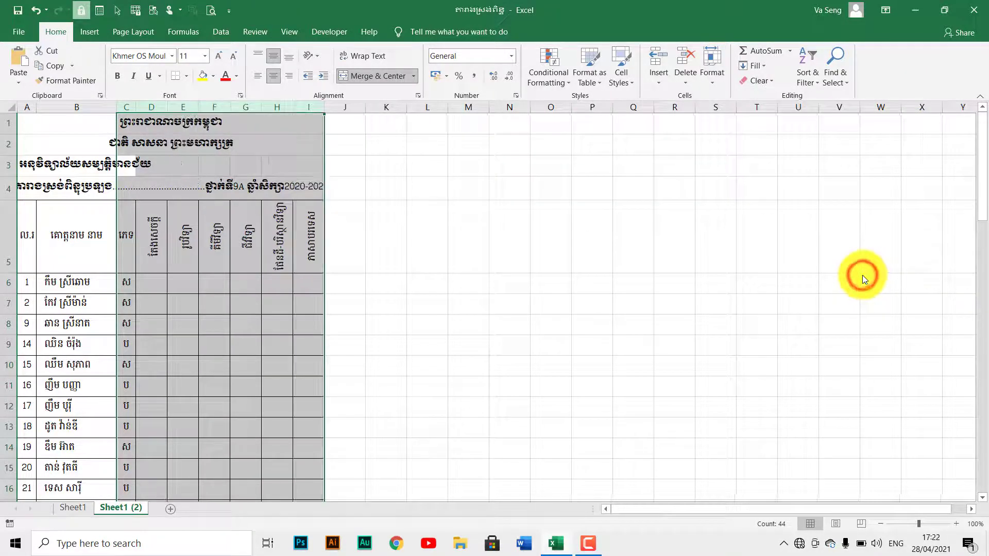
{"action": "left_click", "coordinate": [368, 274]}
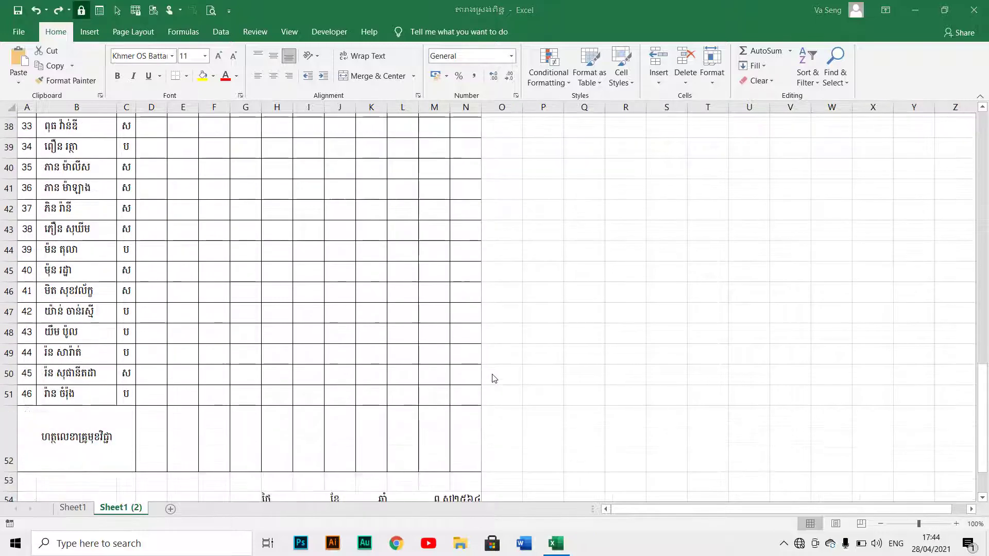
{"action": "scroll", "coordinate": [491, 377], "scroll_direction": "down", "scroll_amount": 10}
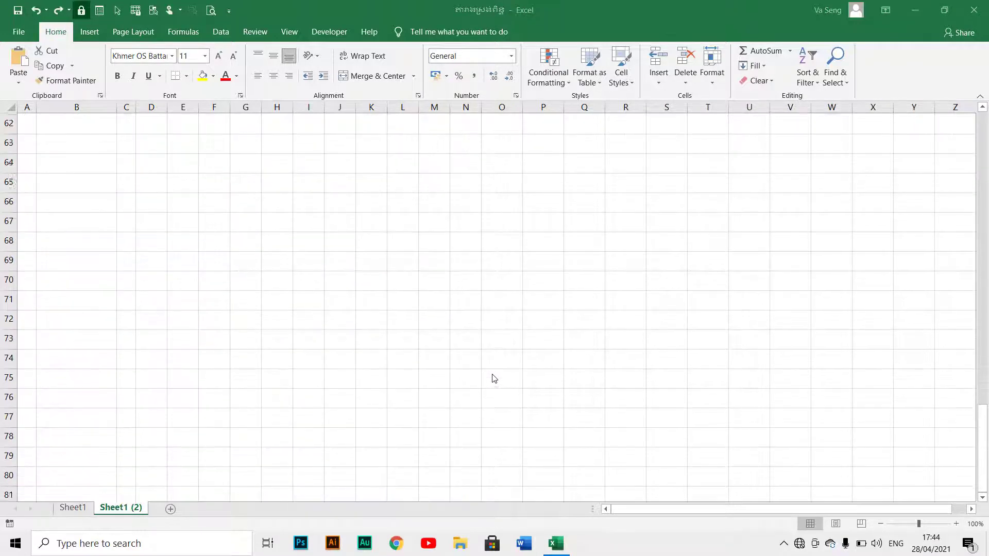
{"action": "scroll", "coordinate": [494, 379], "scroll_direction": "up", "scroll_amount": 5}
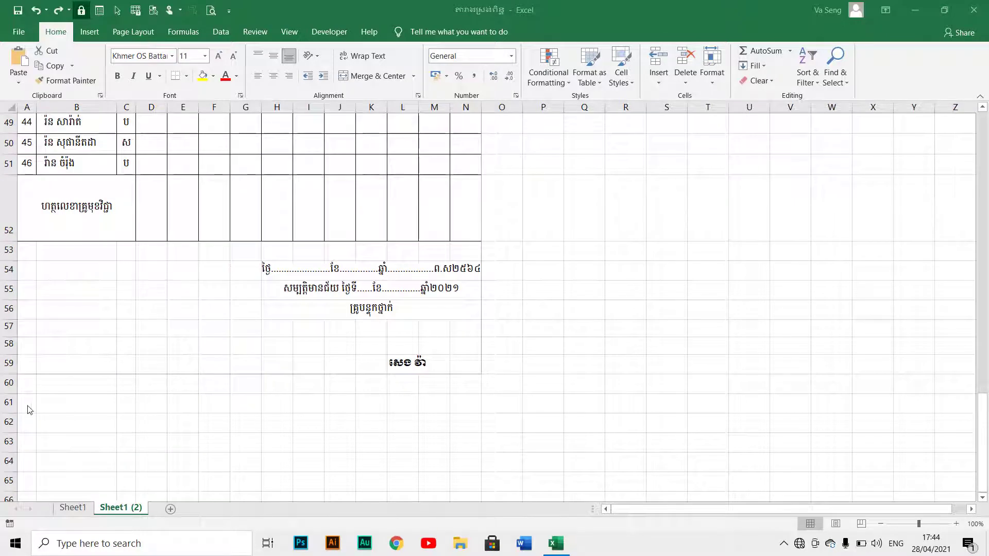
{"action": "left_click", "coordinate": [8, 405]}
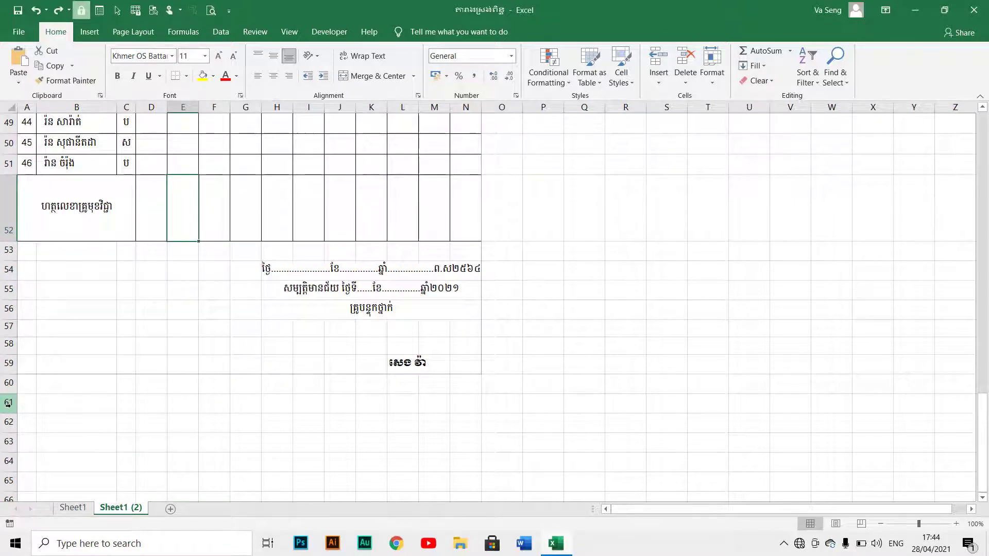
{"action": "left_click", "coordinate": [8, 404]}
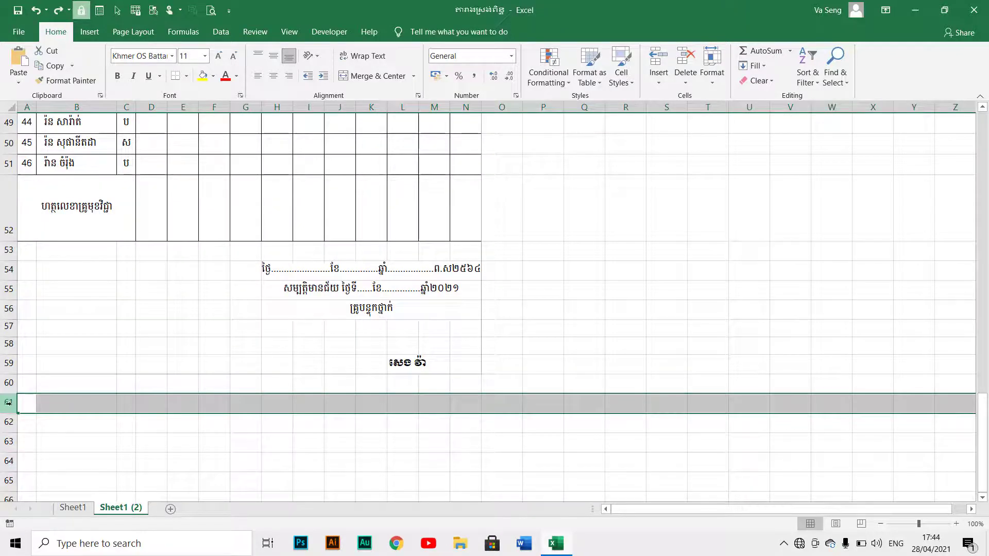
{"action": "left_click_drag", "start_coordinate": [7, 403], "coordinate": [33, 376]}
{"action": "left_click", "coordinate": [102, 322]}
{"action": "scroll", "coordinate": [102, 323], "scroll_direction": "up", "scroll_amount": 12}
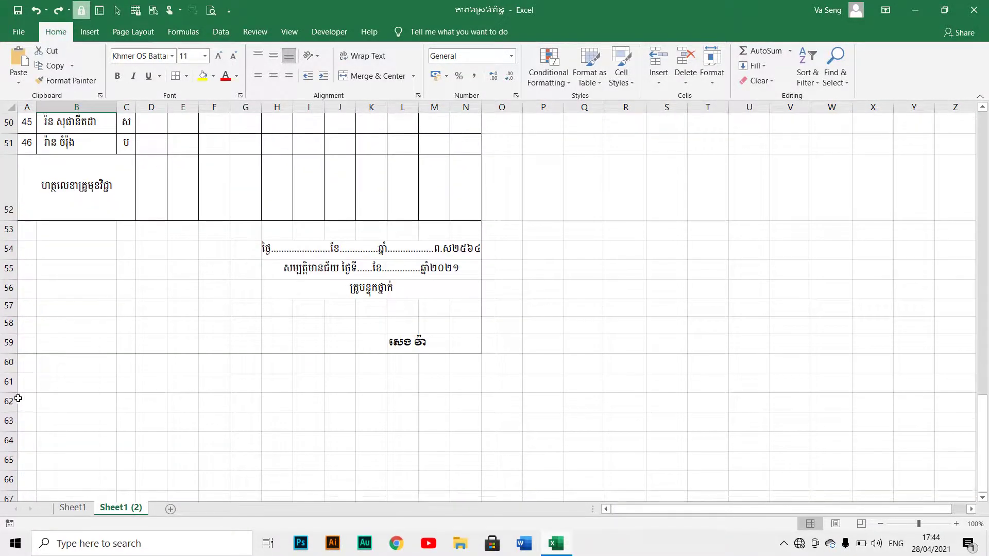
Select row 61 and every row below it to the sheet's end, and hide them with the Hide Rows command.
{"action": "left_click", "coordinate": [6, 383]}
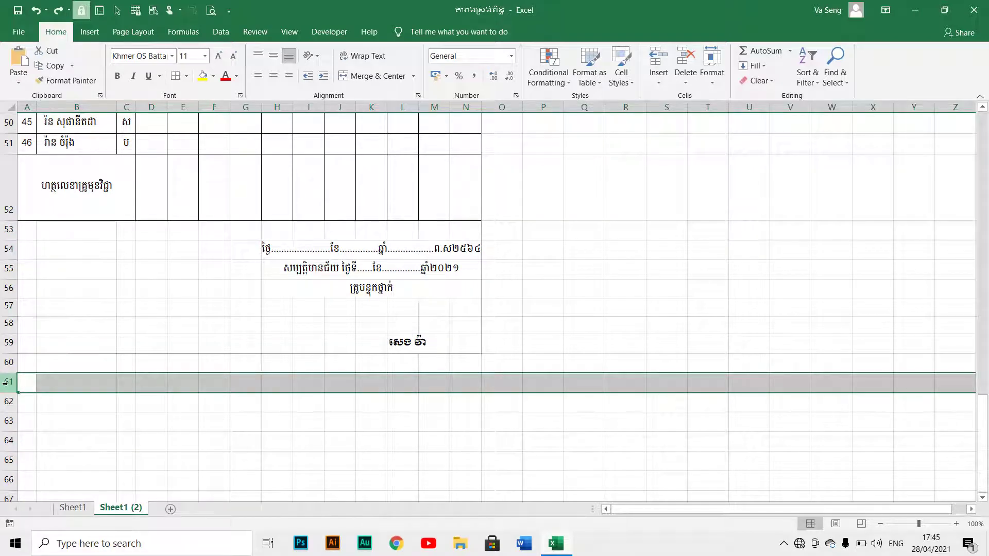
{"action": "key", "text": "ctrl+shift+Down"}
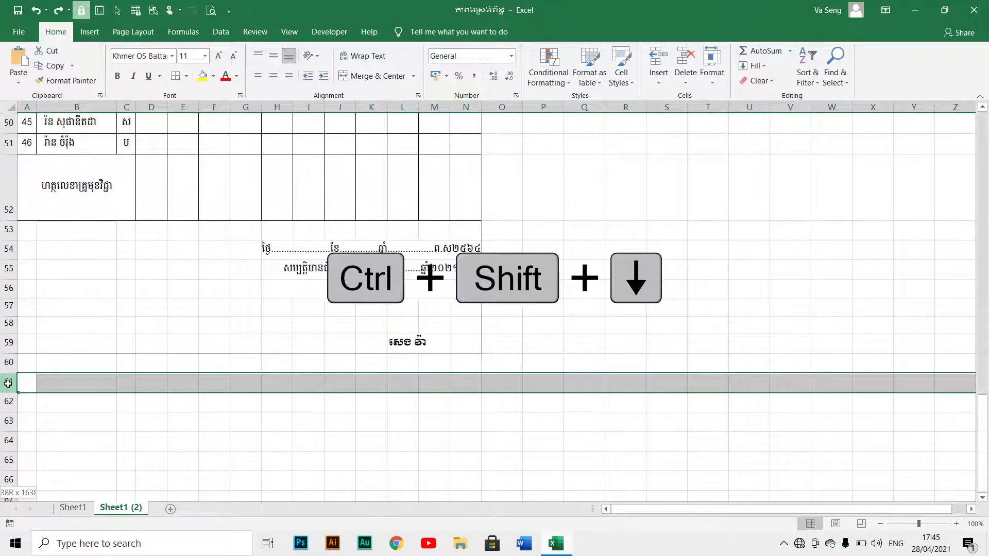
{"action": "key", "text": "ctrl+shift+Down"}
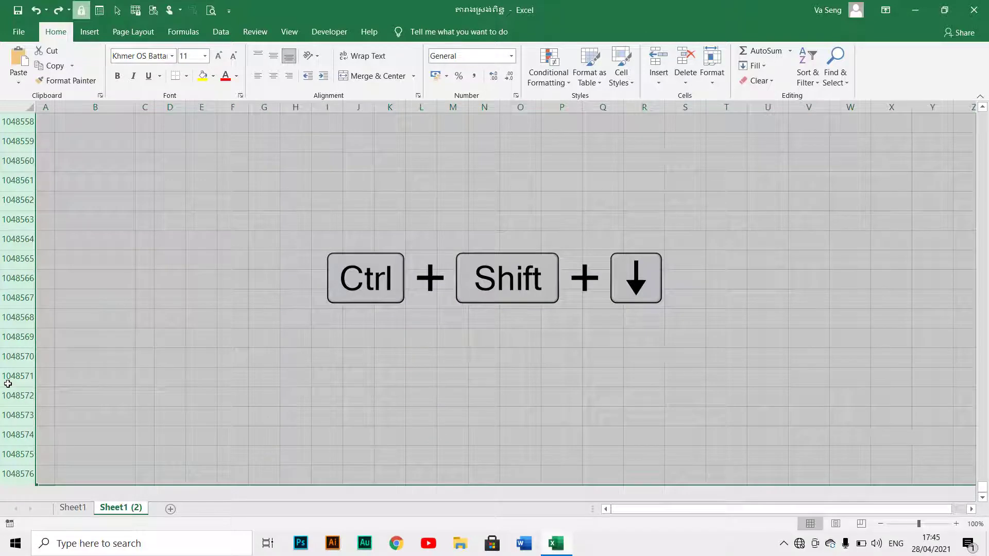
{"action": "right_click", "coordinate": [13, 317]}
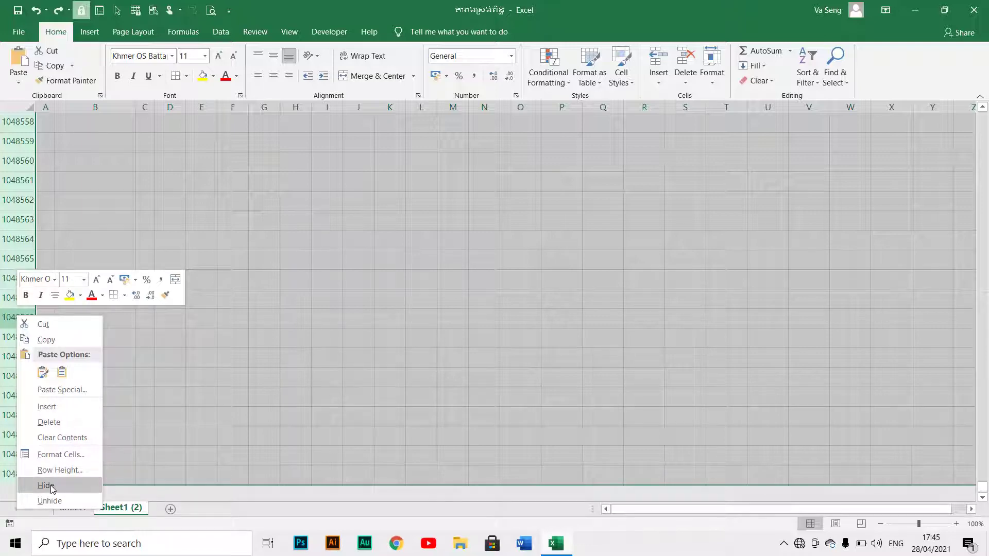
{"action": "left_click", "coordinate": [714, 80]}
{"action": "mouse_move", "coordinate": [743, 215]}
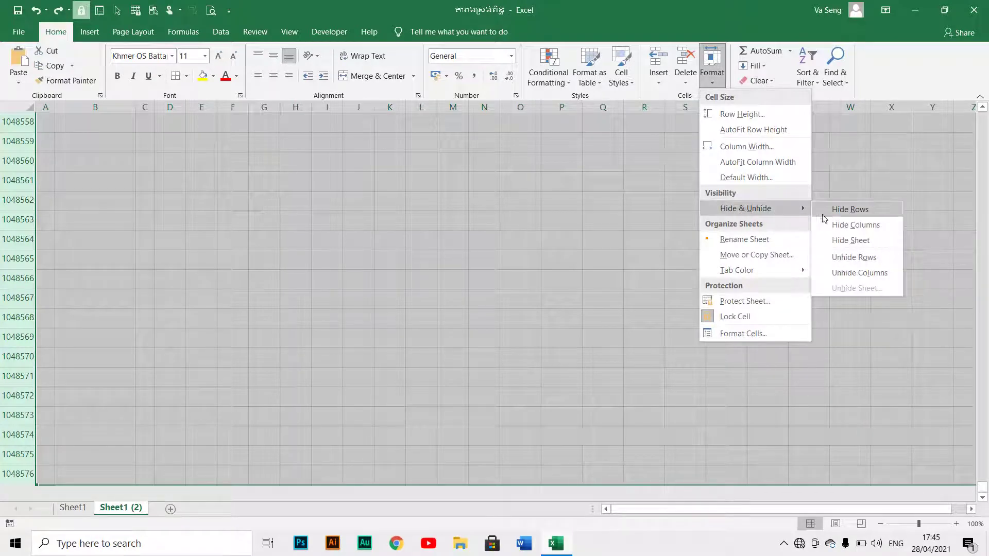
{"action": "left_click", "coordinate": [869, 213]}
{"action": "left_click", "coordinate": [483, 250]}
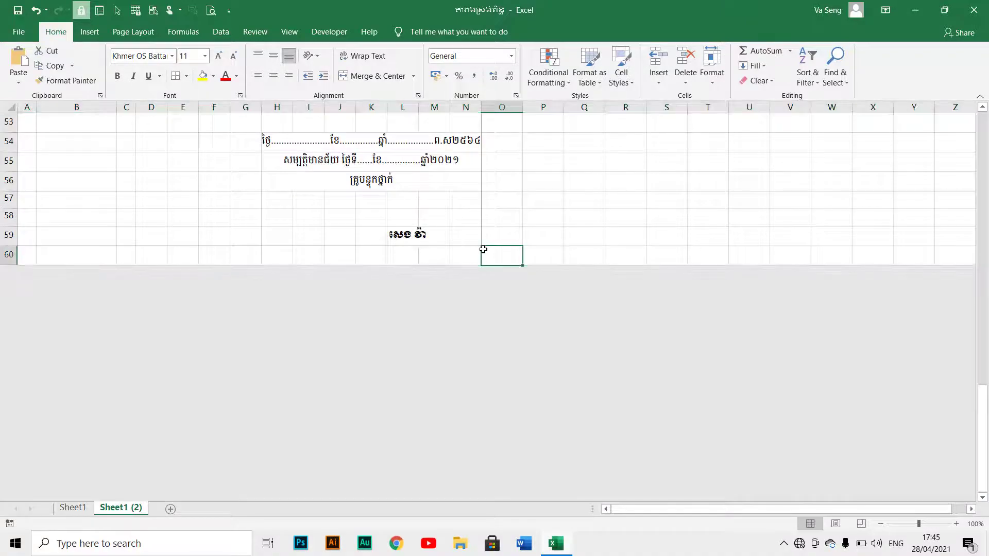
{"action": "scroll", "coordinate": [483, 249], "scroll_direction": "up", "scroll_amount": 15}
{"action": "scroll", "coordinate": [483, 250], "scroll_direction": "up", "scroll_amount": 1}
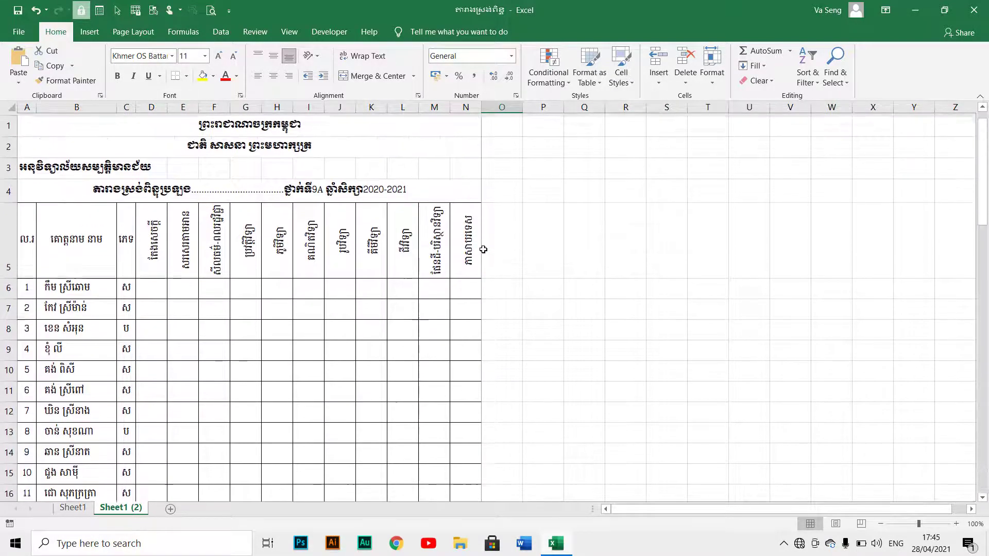
{"action": "left_click", "coordinate": [528, 131]}
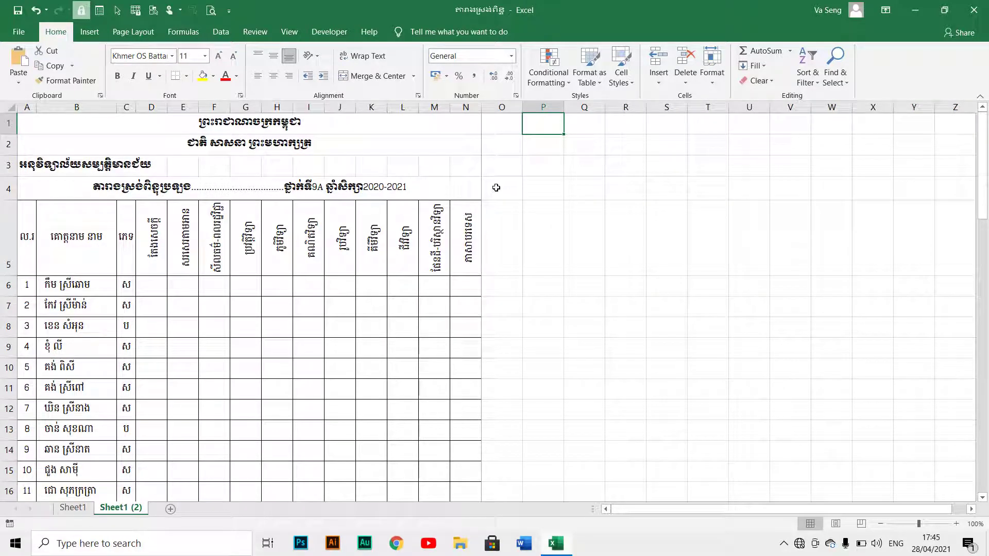
{"action": "left_click", "coordinate": [540, 107]}
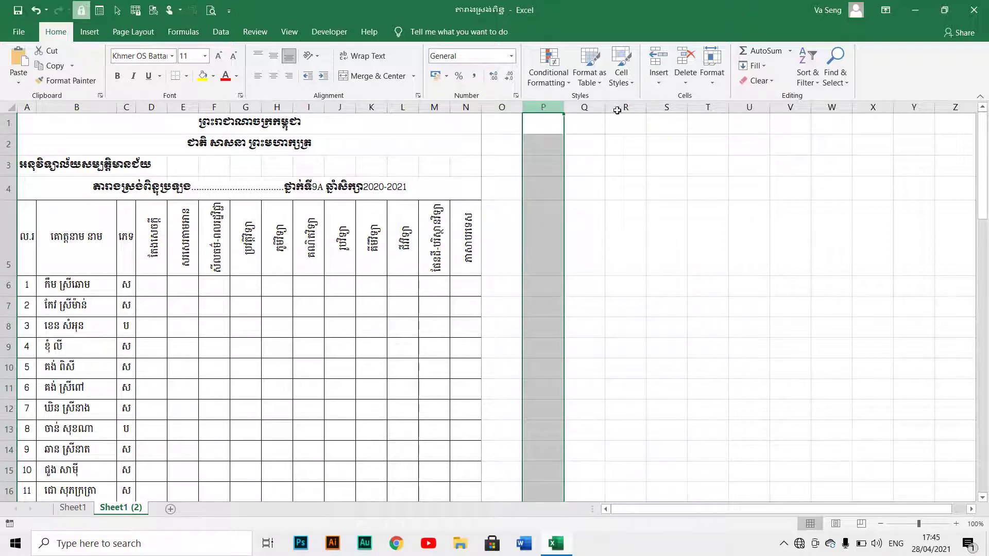
{"action": "left_click_drag", "start_coordinate": [616, 111], "coordinate": [596, 129]}
{"action": "scroll", "coordinate": [596, 128], "scroll_direction": "left", "scroll_amount": 8}
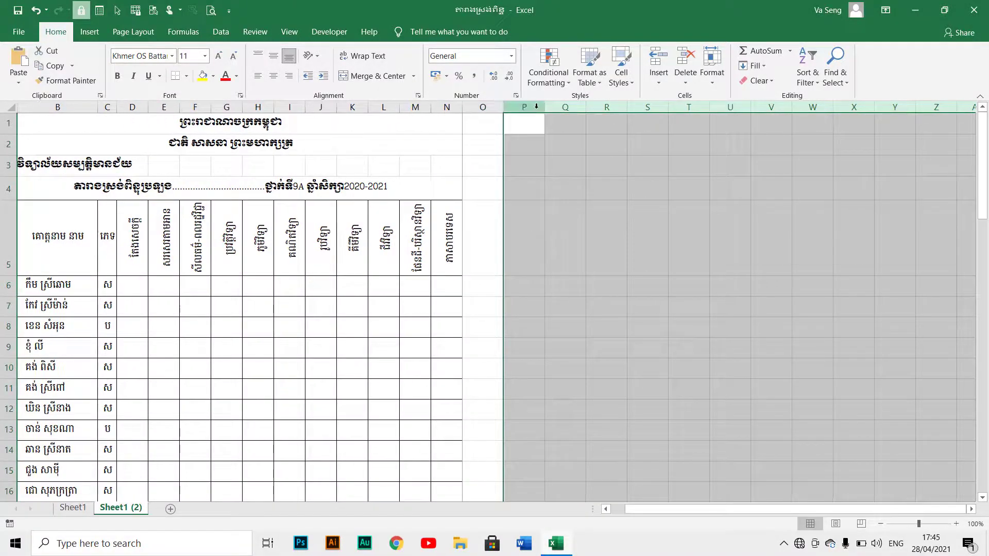
Select column P and every column after it to XFD, and hide them with the Hide Columns command.
{"action": "left_click", "coordinate": [537, 107]}
{"action": "scroll", "coordinate": [540, 108], "scroll_direction": "left", "scroll_amount": 1}
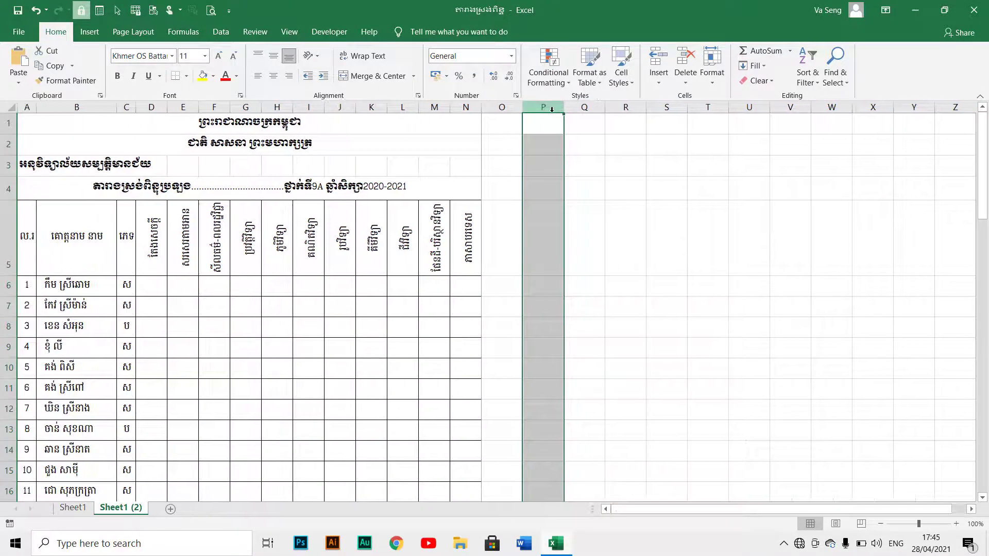
{"action": "key", "text": "ctrl+shift+Right"}
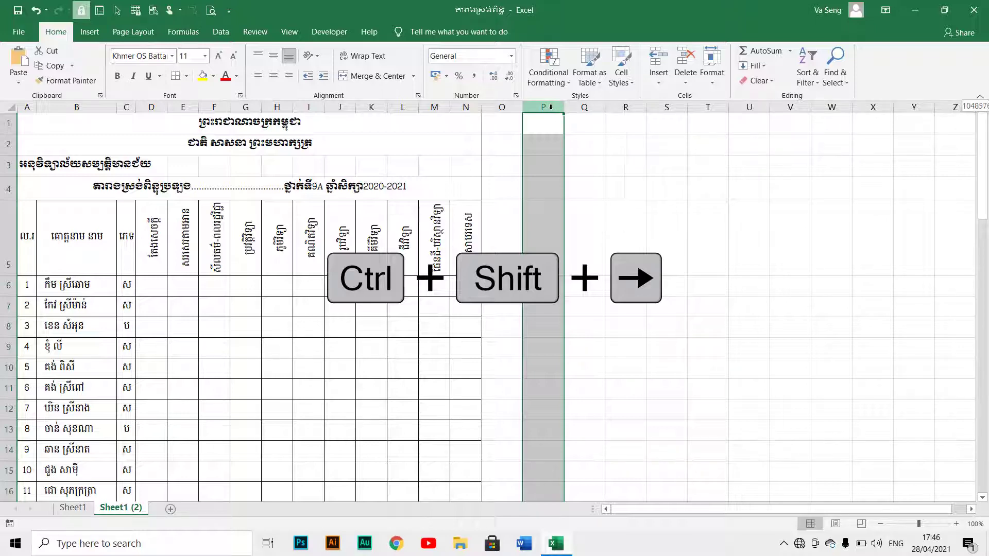
{"action": "key", "text": "ctrl+shift+Right"}
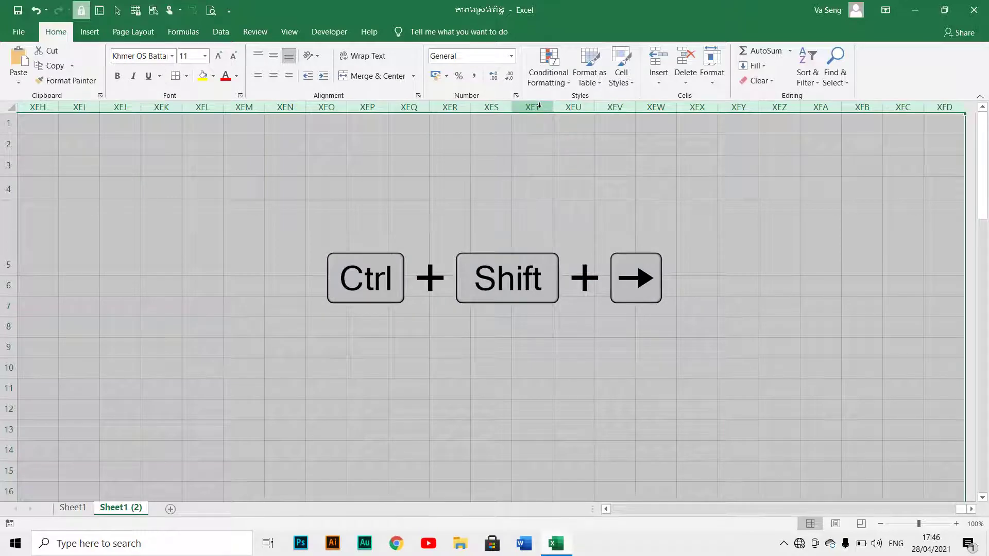
{"action": "right_click", "coordinate": [539, 105]}
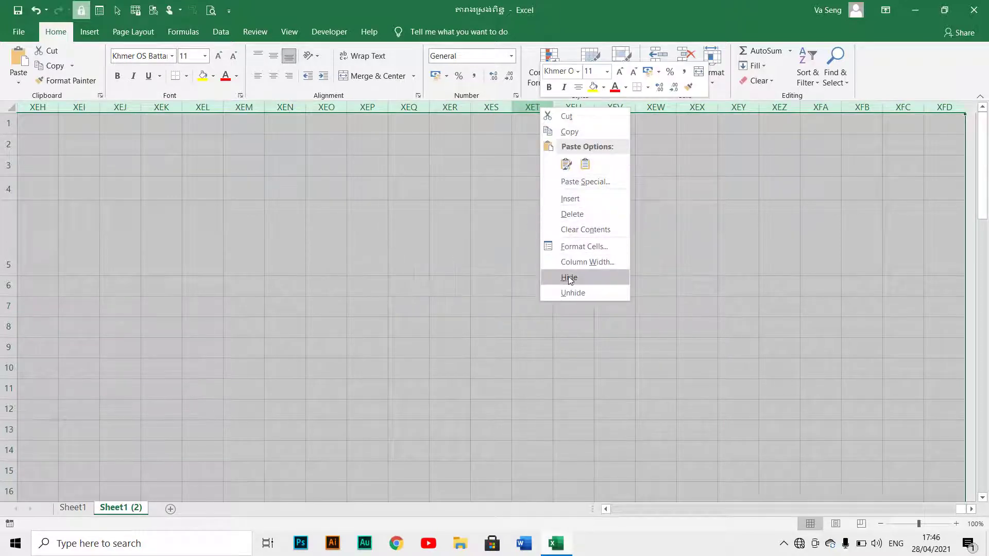
{"action": "left_click", "coordinate": [722, 82]}
{"action": "mouse_move", "coordinate": [751, 208]}
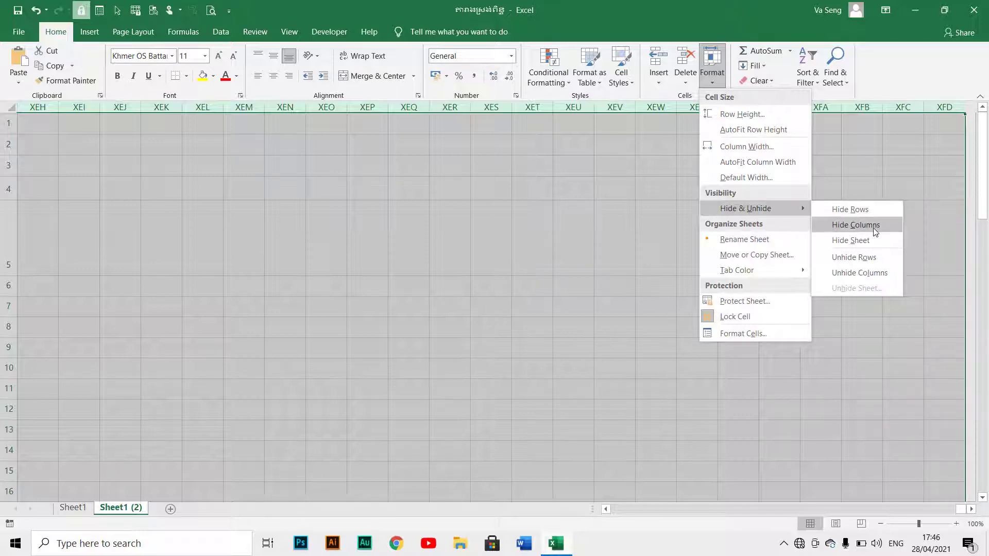
{"action": "left_click", "coordinate": [859, 230]}
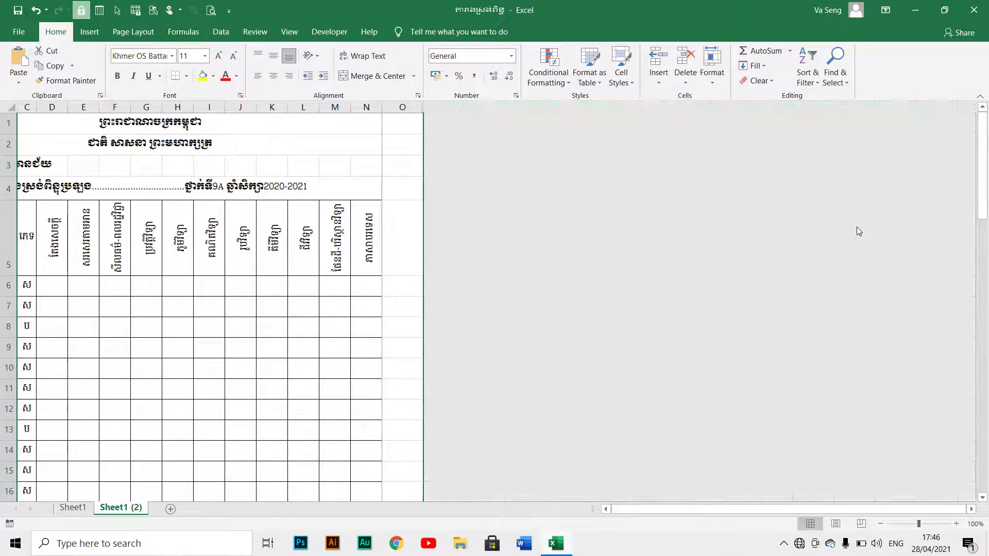
{"action": "left_click", "coordinate": [394, 177]}
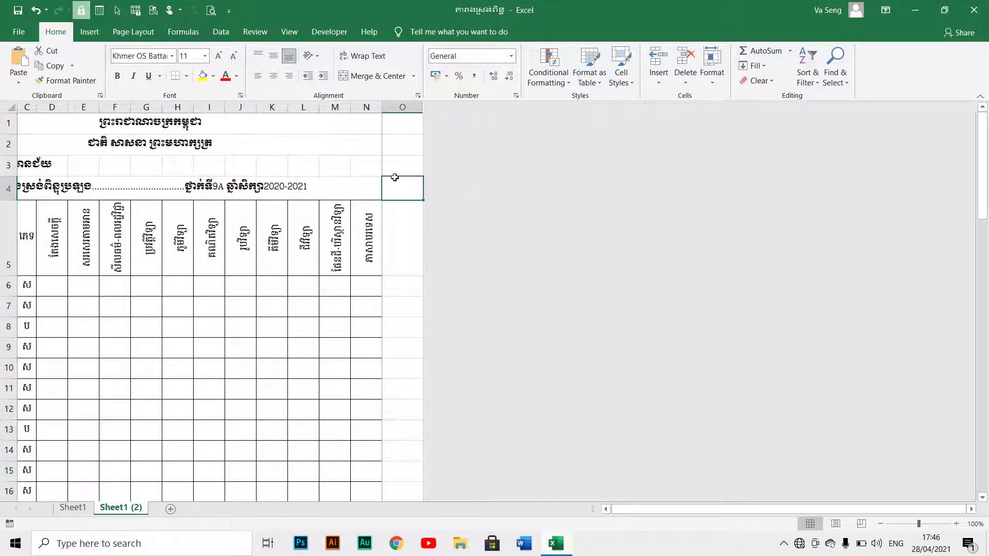
Insert a blank column before column A, the numbering column, and widen it into a broad margin.
{"action": "scroll", "coordinate": [394, 177], "scroll_direction": "left", "scroll_amount": 1}
{"action": "scroll", "coordinate": [395, 177], "scroll_direction": "right", "scroll_amount": 1}
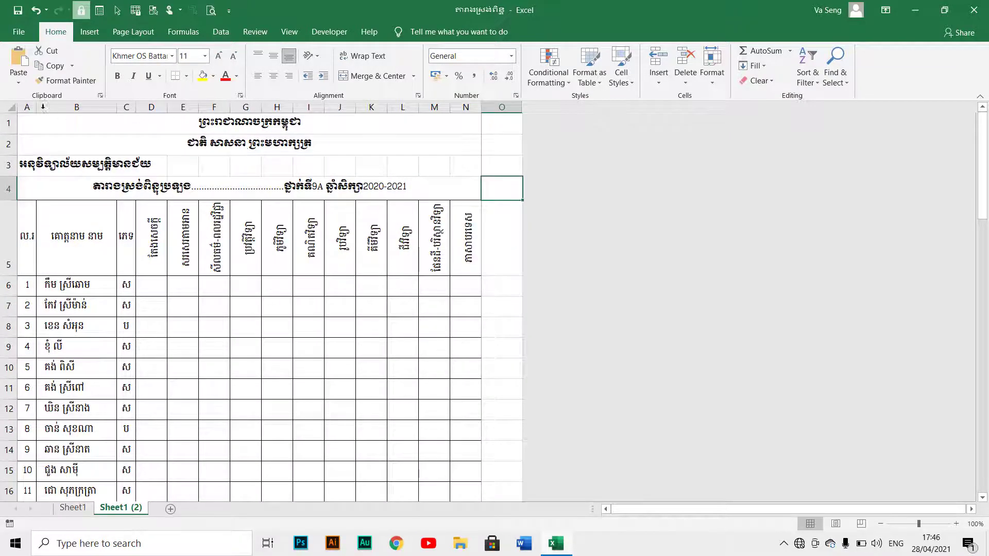
{"action": "left_click", "coordinate": [27, 107]}
{"action": "right_click", "coordinate": [28, 107]}
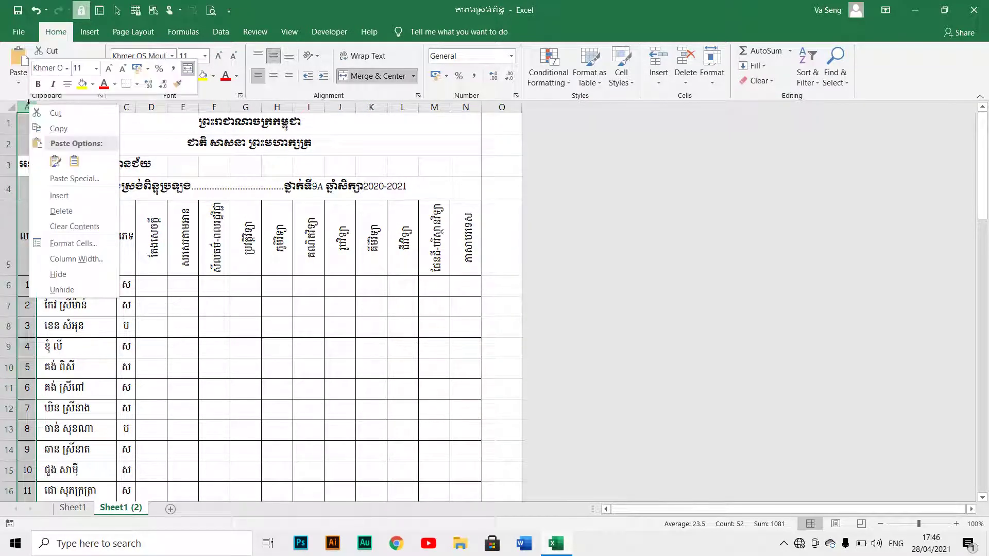
{"action": "left_click", "coordinate": [68, 196]}
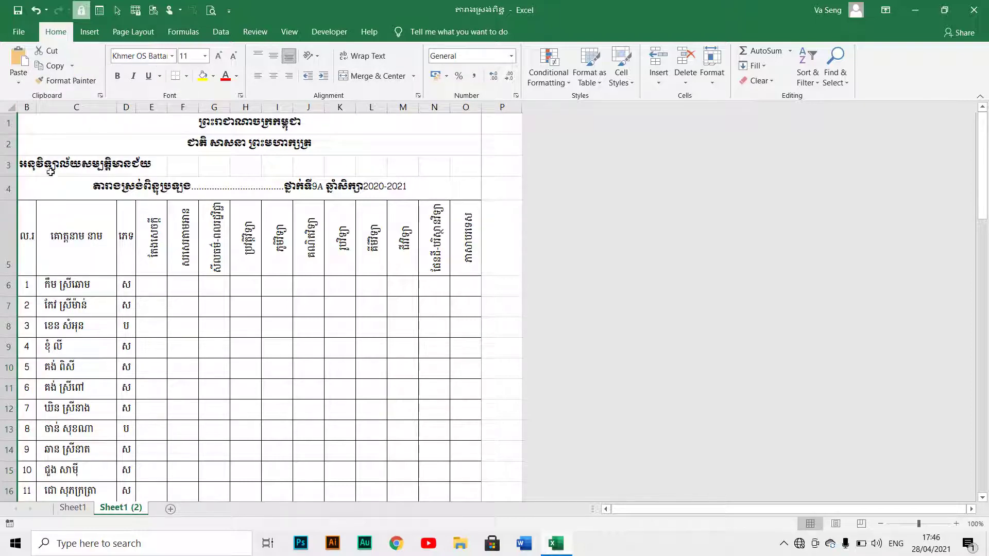
{"action": "left_click_drag", "start_coordinate": [20, 107], "coordinate": [157, 107]}
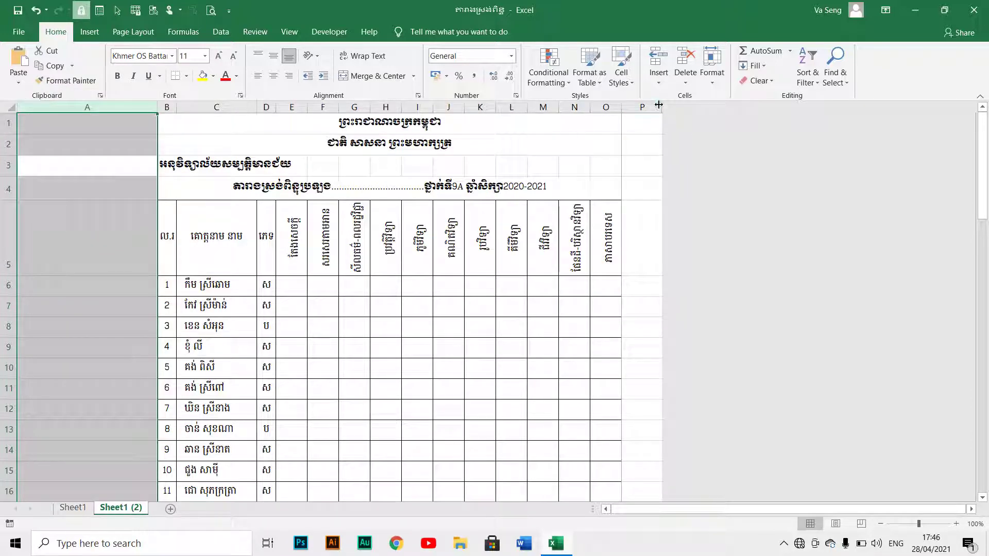
Widen blank columns A and P into broad margins so the score table sits centred across the sheet window, and clear the selection.
{"action": "left_click_drag", "start_coordinate": [659, 104], "coordinate": [818, 117]}
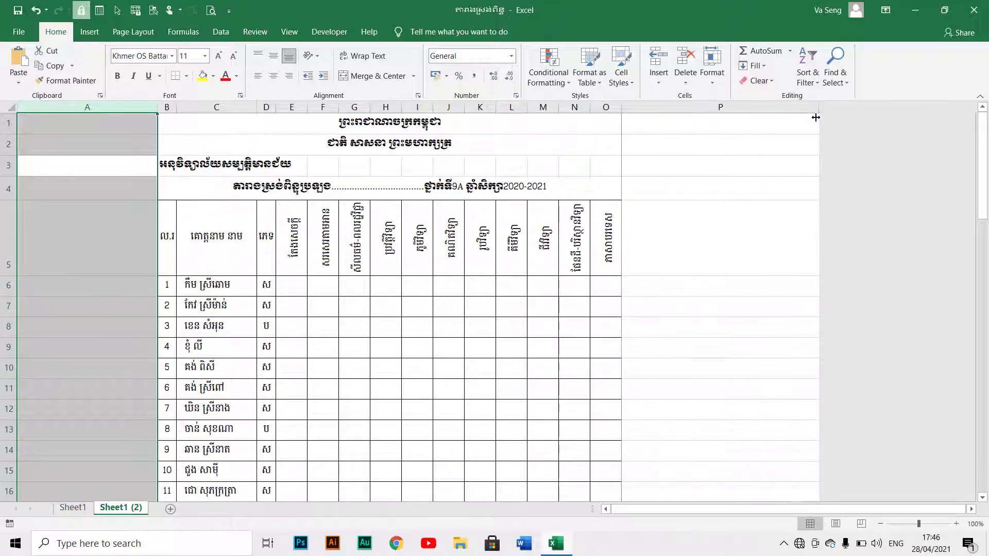
{"action": "left_click_drag", "start_coordinate": [156, 102], "coordinate": [259, 107]}
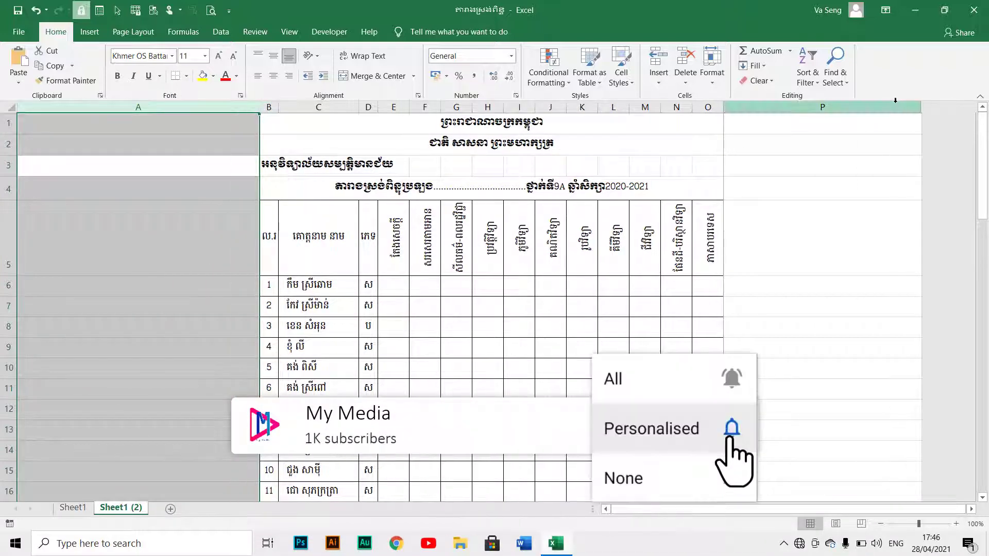
{"action": "left_click_drag", "start_coordinate": [920, 108], "coordinate": [957, 108]}
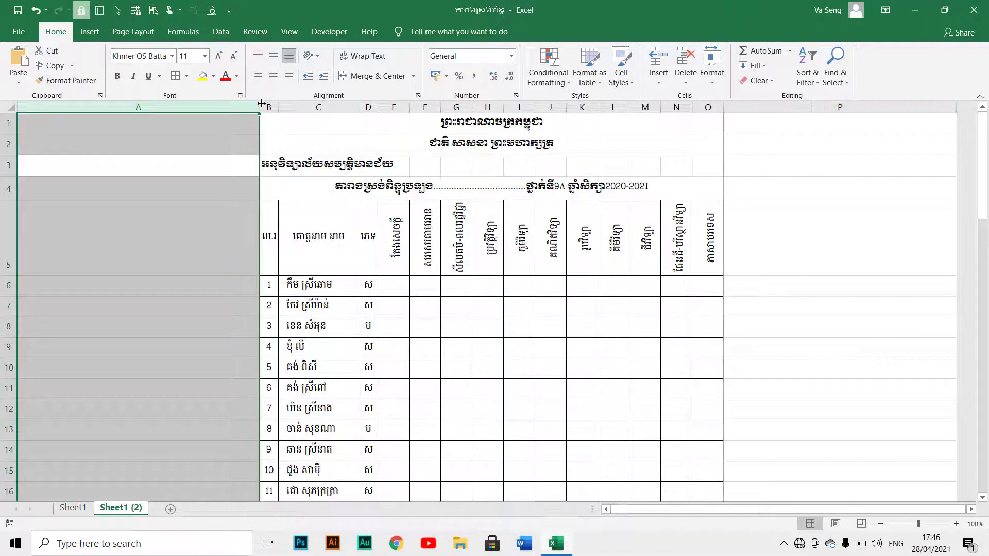
{"action": "left_click_drag", "start_coordinate": [259, 107], "coordinate": [282, 106]}
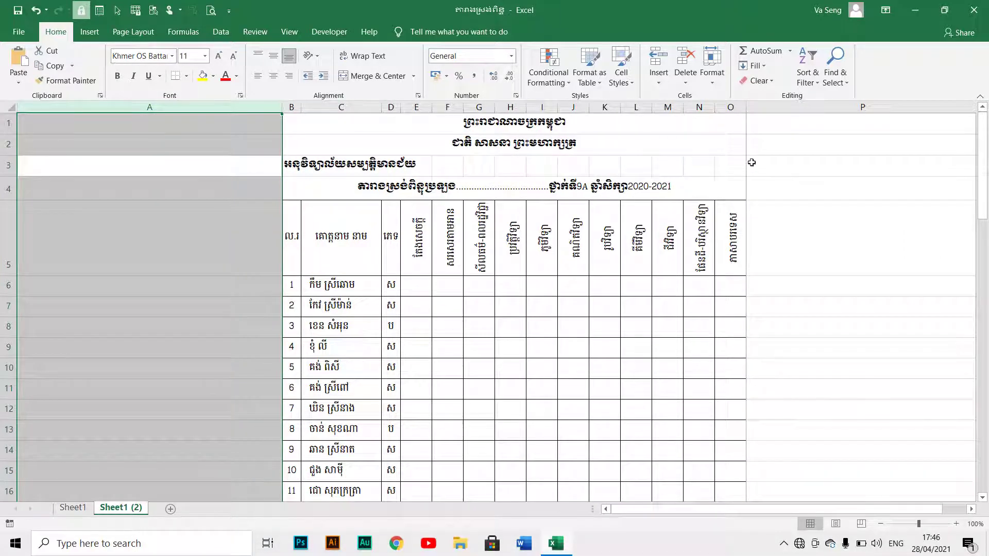
{"action": "left_click", "coordinate": [811, 205]}
{"action": "left_click", "coordinate": [735, 319]}
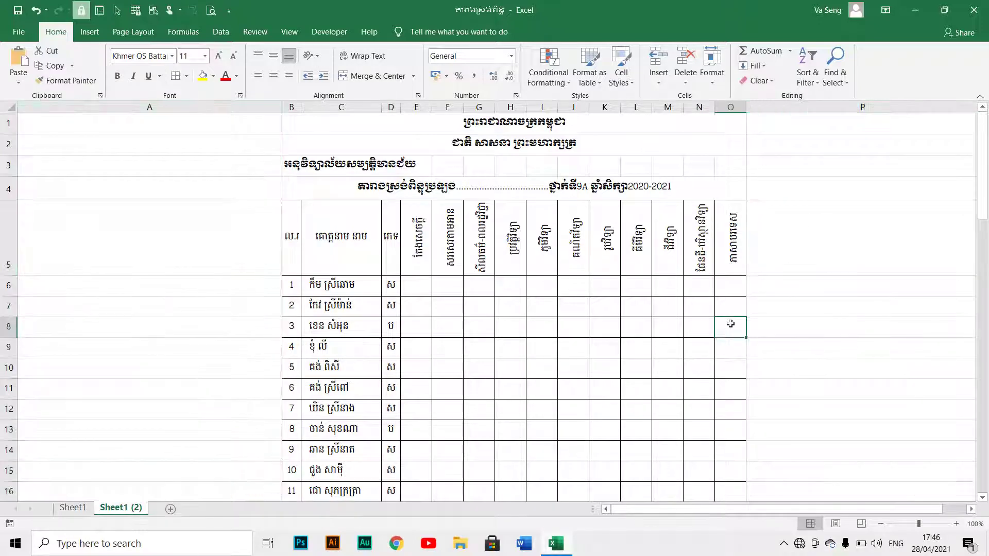
Review the sheet down to its last visible row, check the table in the print preview, and return to the worksheet.
{"action": "scroll", "coordinate": [731, 322], "scroll_direction": "down", "scroll_amount": 14}
{"action": "scroll", "coordinate": [729, 323], "scroll_direction": "down", "scroll_amount": 3}
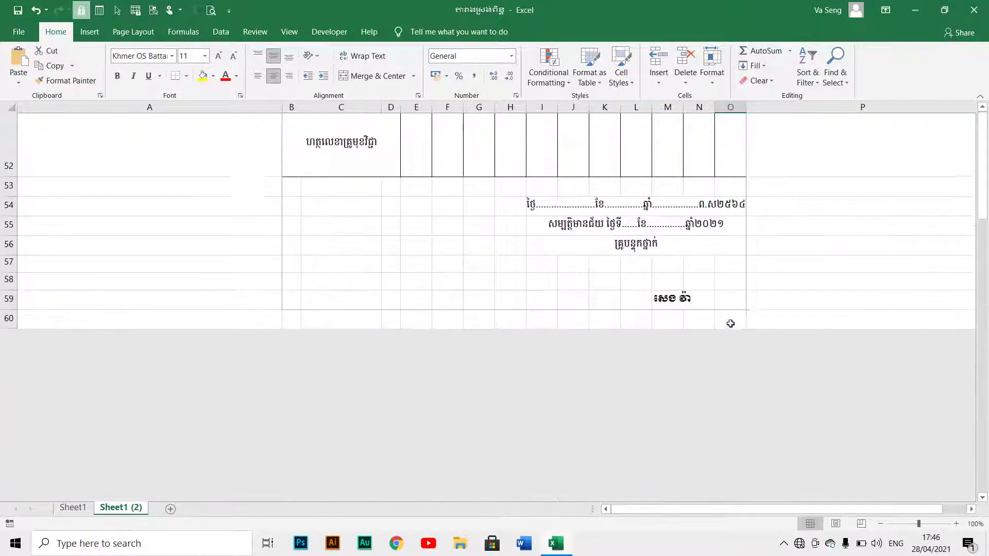
{"action": "scroll", "coordinate": [730, 322], "scroll_direction": "up", "scroll_amount": 17}
{"action": "left_click", "coordinate": [552, 270]}
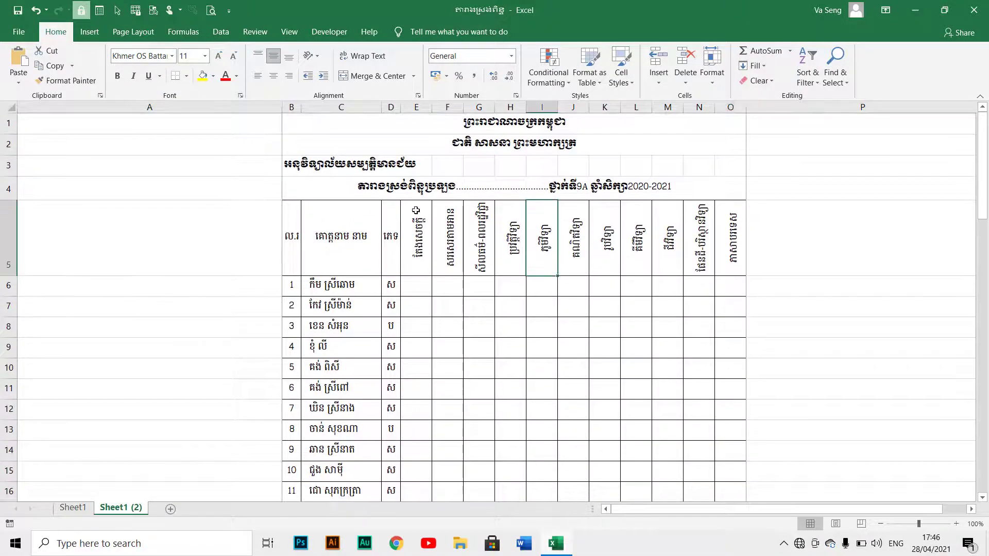
{"action": "left_click", "coordinate": [211, 11]}
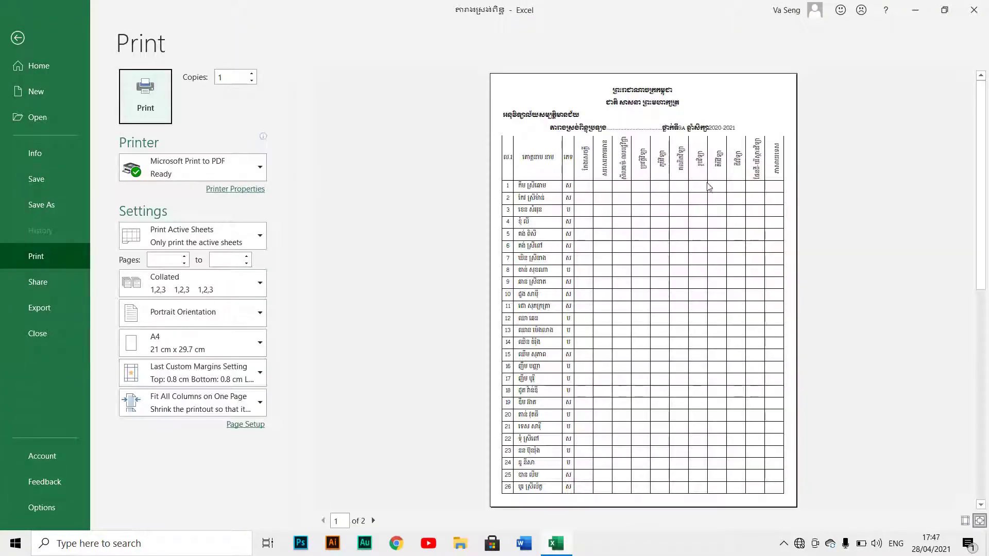
{"action": "left_click", "coordinate": [25, 36]}
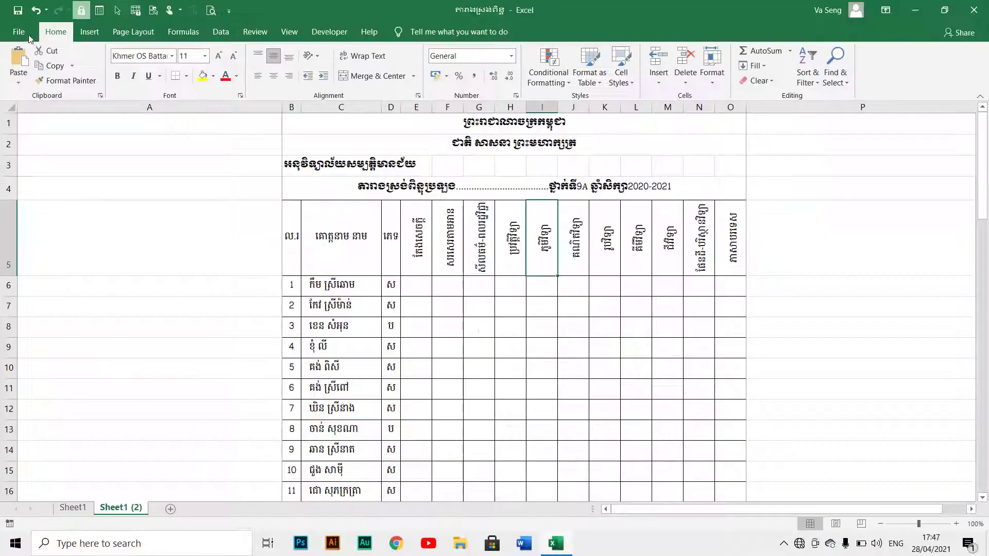
{"action": "left_click", "coordinate": [491, 279]}
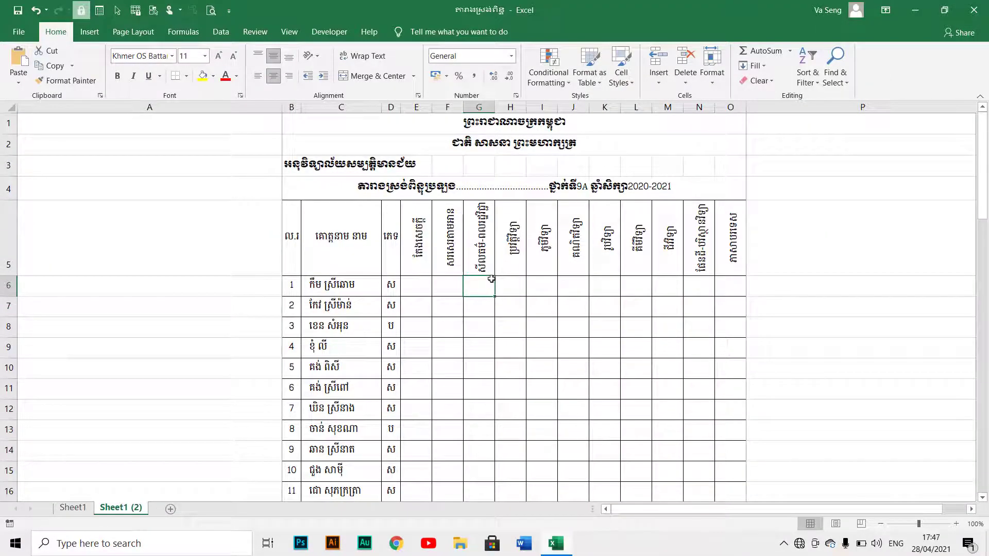